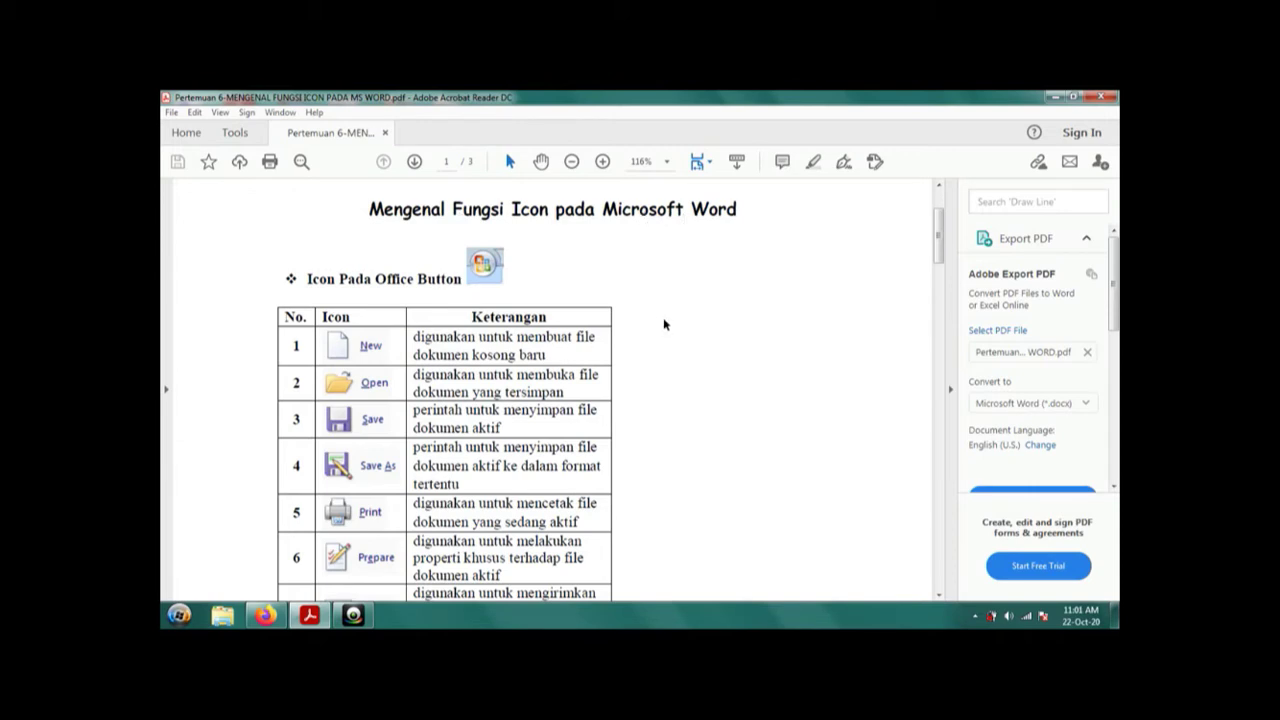
# Scroll through the exercise PDF in Acrobat Reader.
pyautogui.scroll(-1, 671, 330)
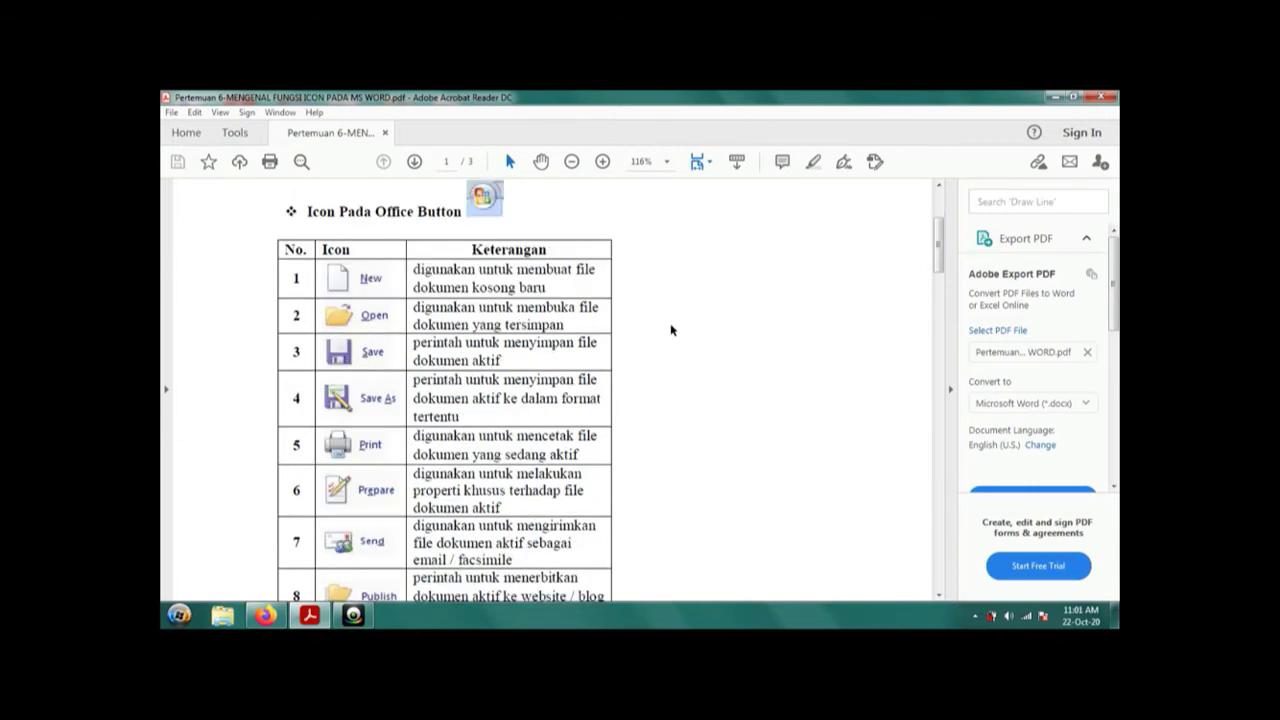
pyautogui.scroll(-3, 671, 330)
pyautogui.scroll(-2, 676, 327)
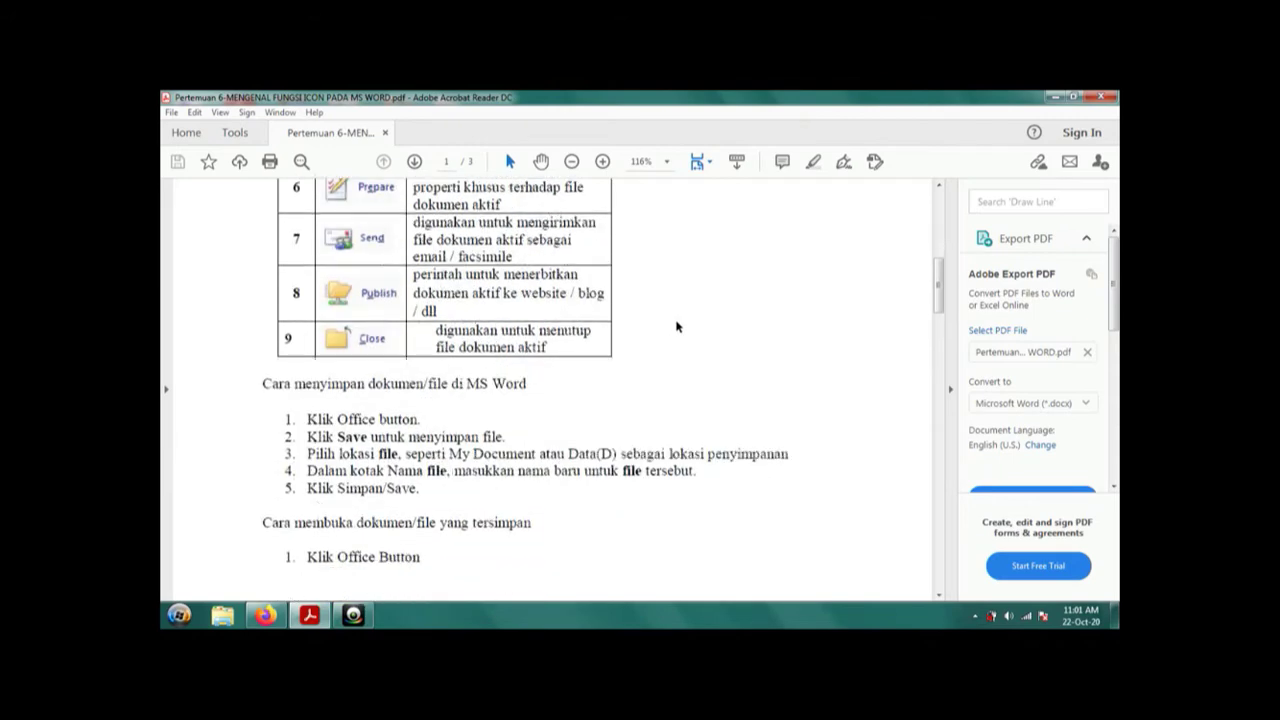
pyautogui.scroll(4, 676, 327)
pyautogui.scroll(1, 676, 327)
pyautogui.scroll(-3, 676, 327)
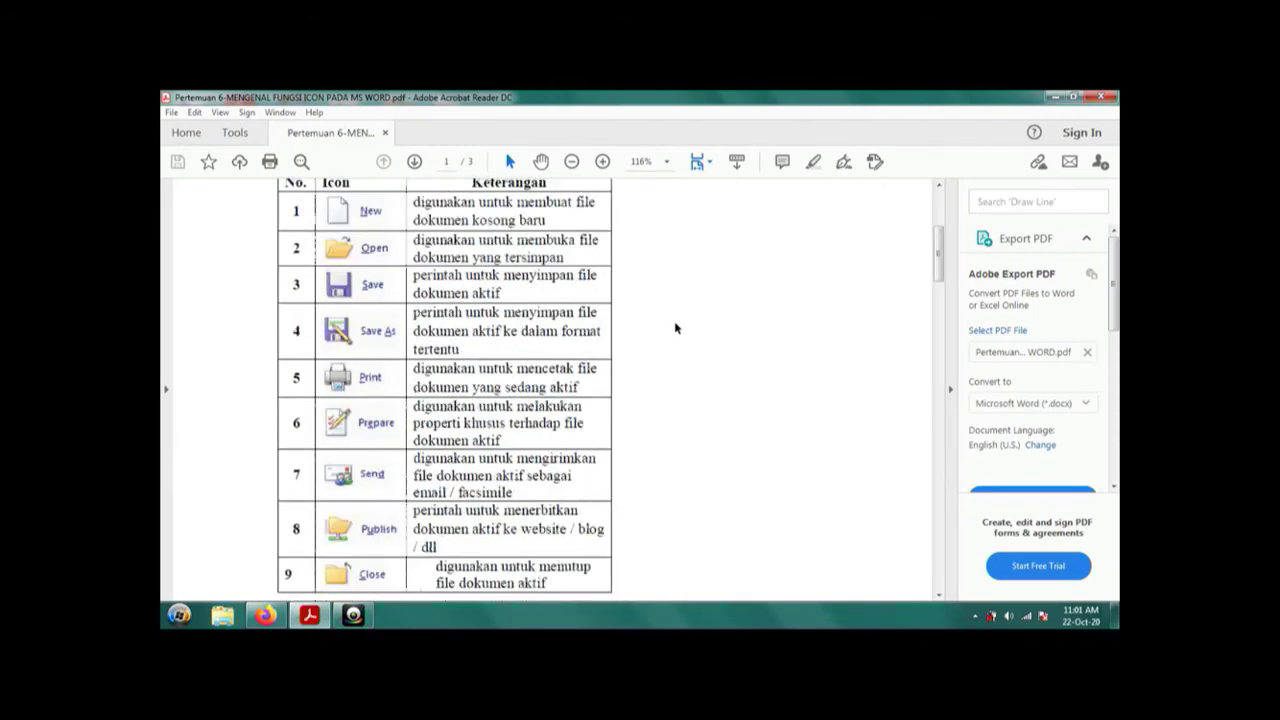
pyautogui.scroll(2, 676, 327)
pyautogui.scroll(2, 676, 327)
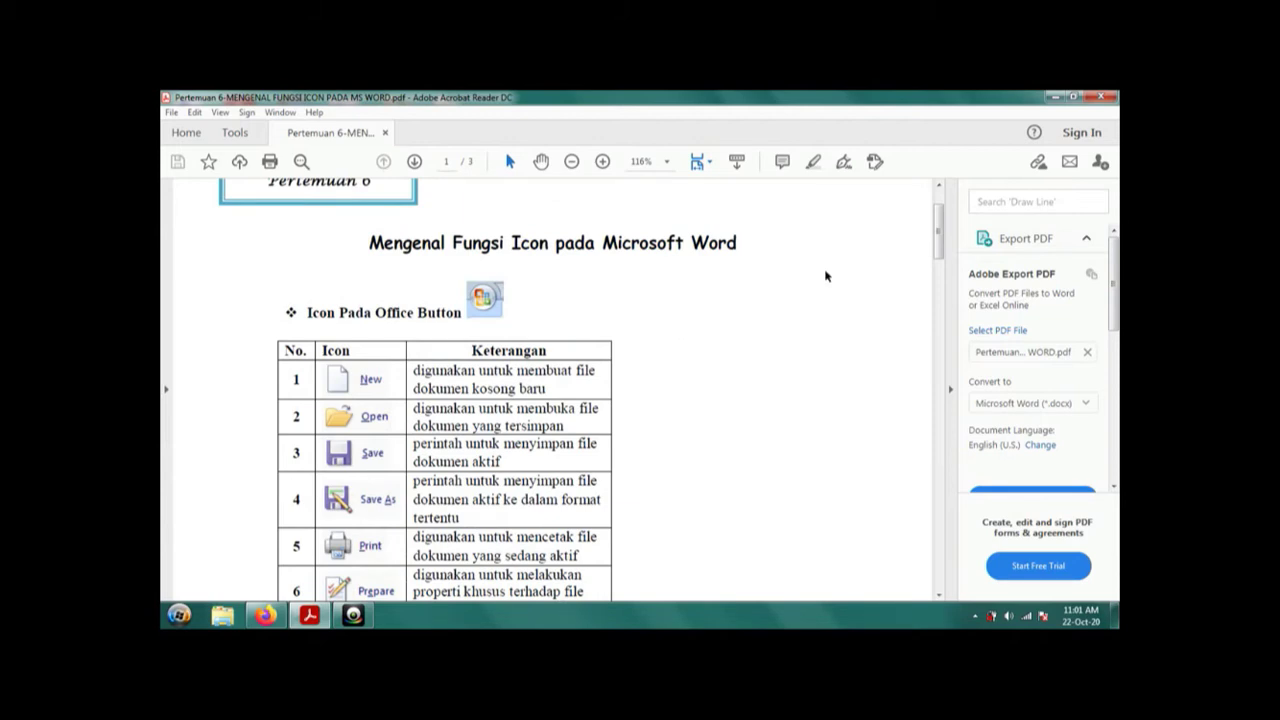
# Minimize Acrobat Reader and launch Microsoft Office Word 2007 from its desktop icon.
pyautogui.click(1054, 98)
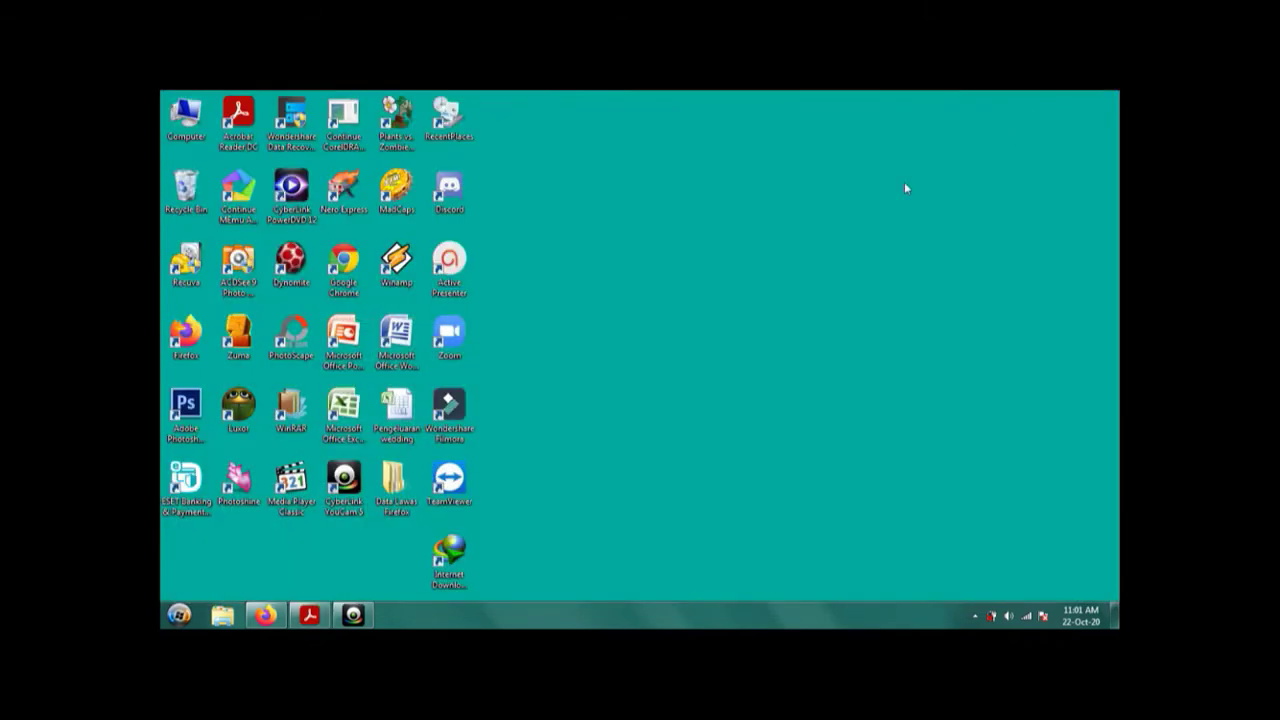
pyautogui.click(406, 346)
pyautogui.click(470, 342)
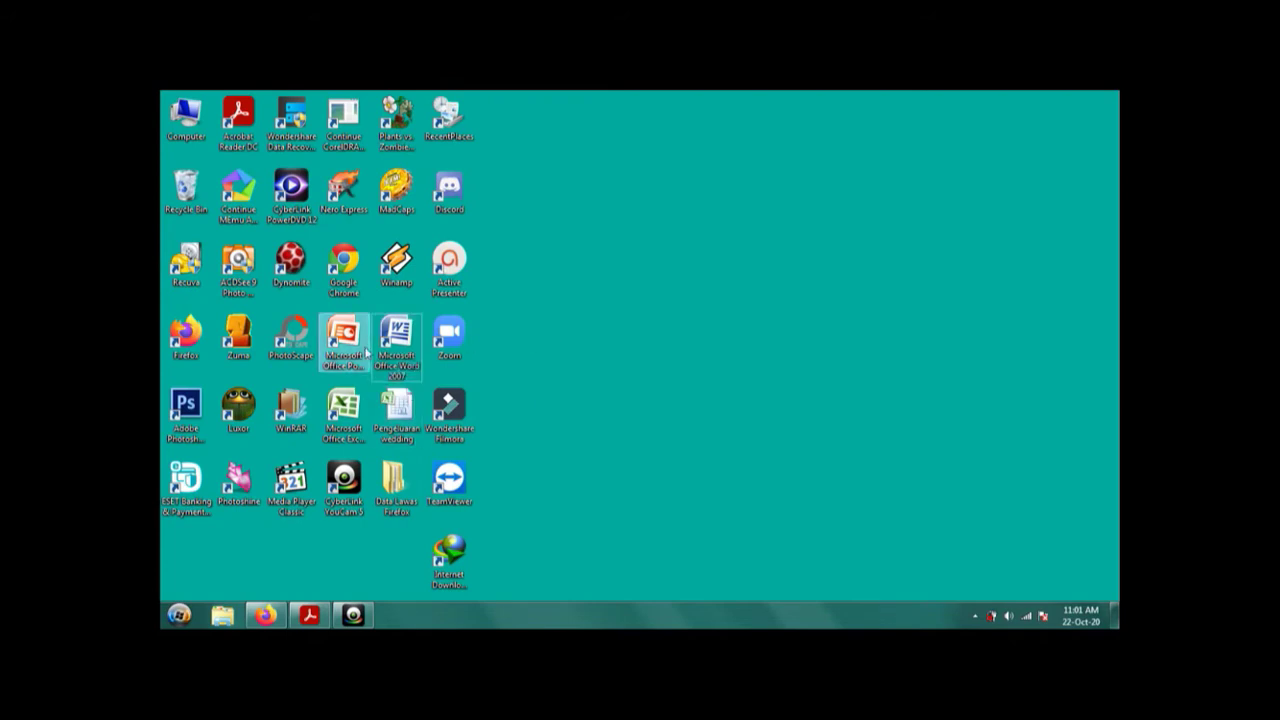
pyautogui.click(408, 340)
pyautogui.doubleClick(408, 338)
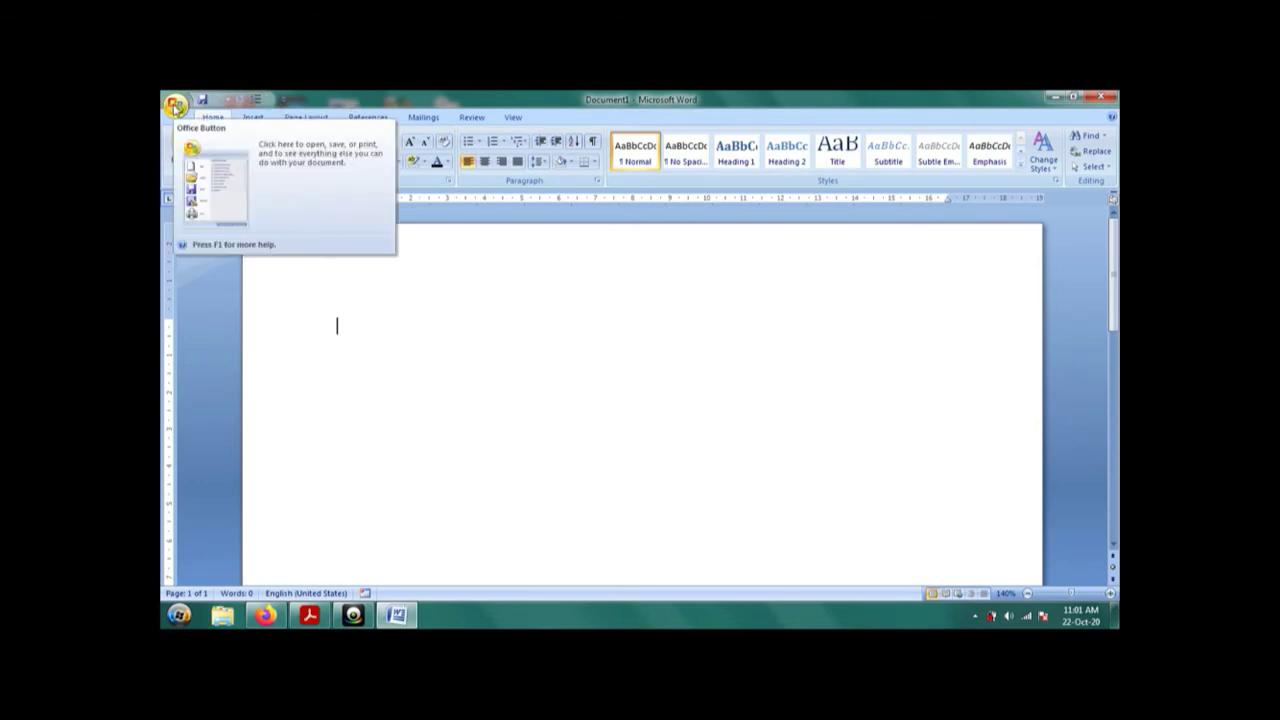
# Save the blank document in the Documents library as 'KOMPUTER KELAS 3', replacing the default Doc1 name.
pyautogui.click(175, 106)
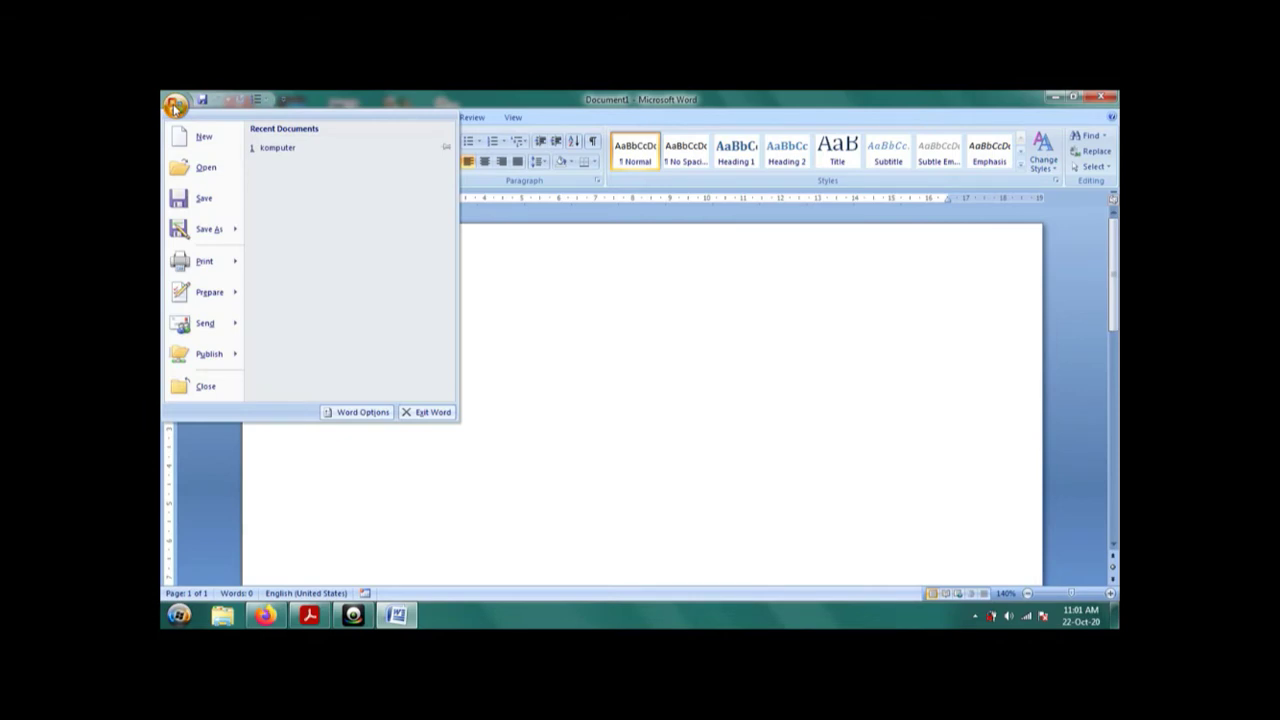
pyautogui.click(197, 199)
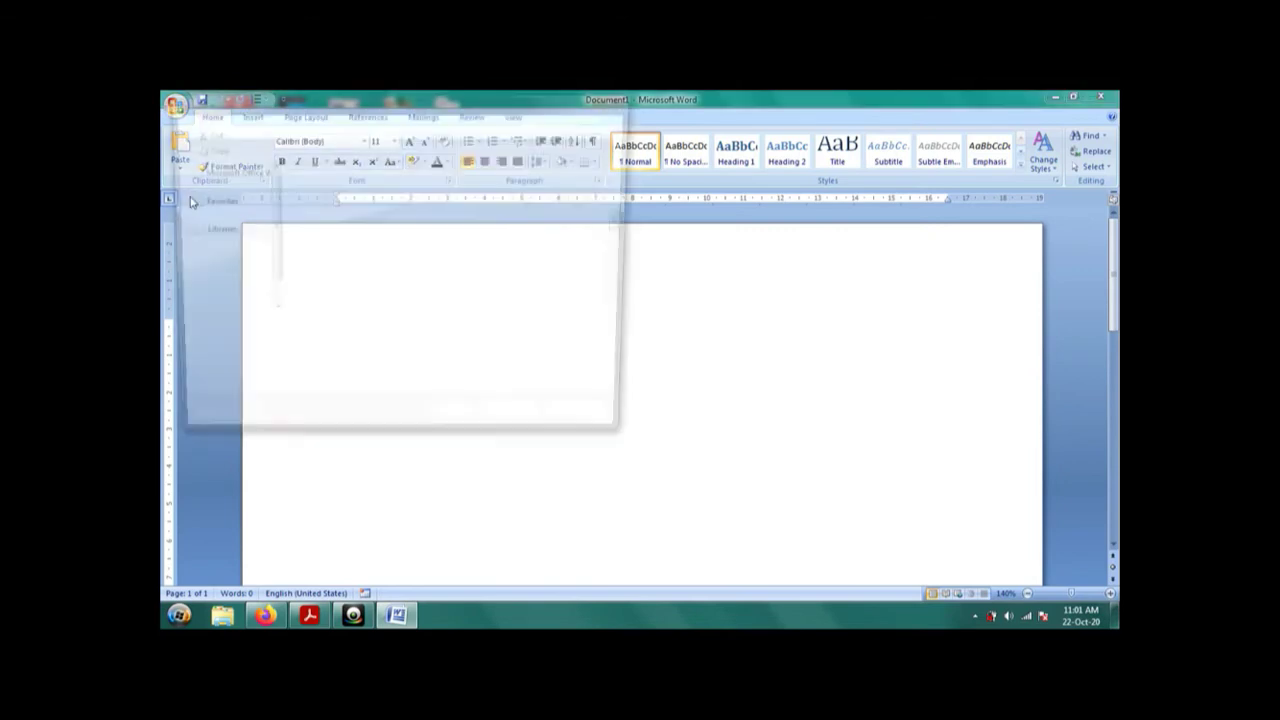
pyautogui.moveTo(268, 192)
pyautogui.mouseDown()
pyautogui.moveTo(270, 220)
pyautogui.moveTo(270, 195)
pyautogui.mouseUp()
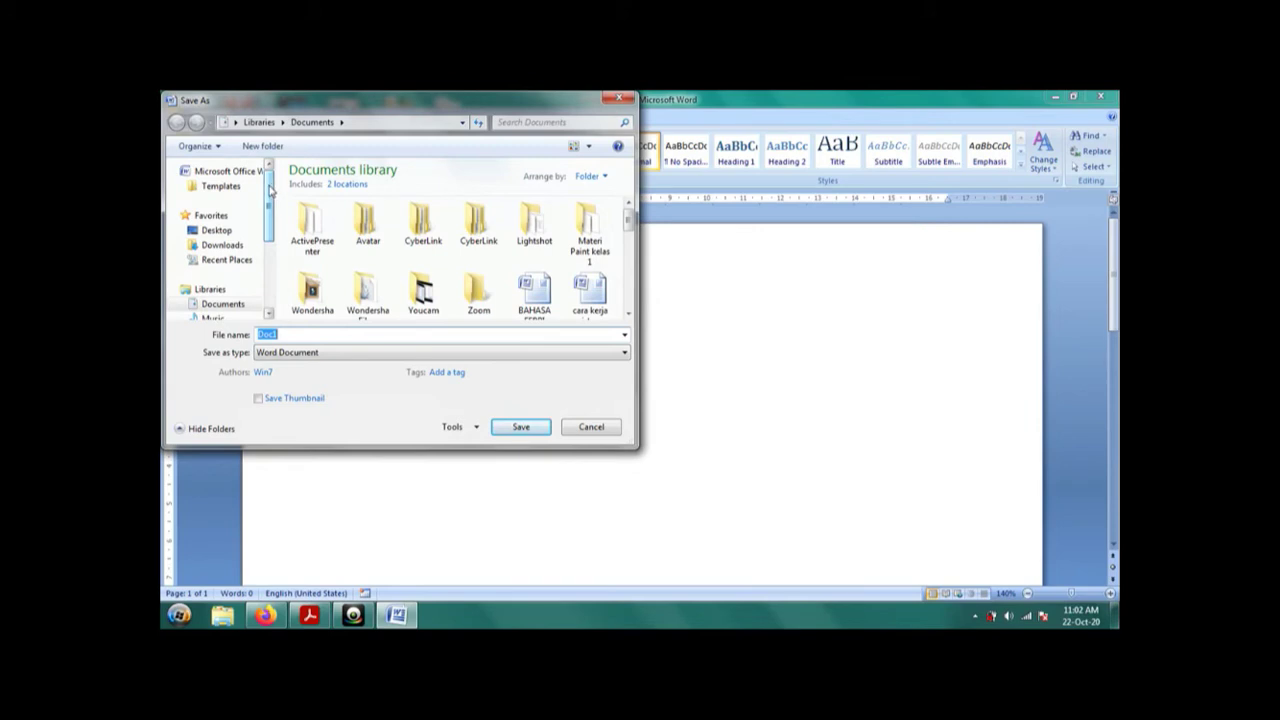
pyautogui.moveTo(269, 190)
pyautogui.mouseDown()
pyautogui.moveTo(270, 215)
pyautogui.moveTo(268, 192)
pyautogui.mouseUp()
pyautogui.moveTo(268, 204); pyautogui.dragTo(270, 265)
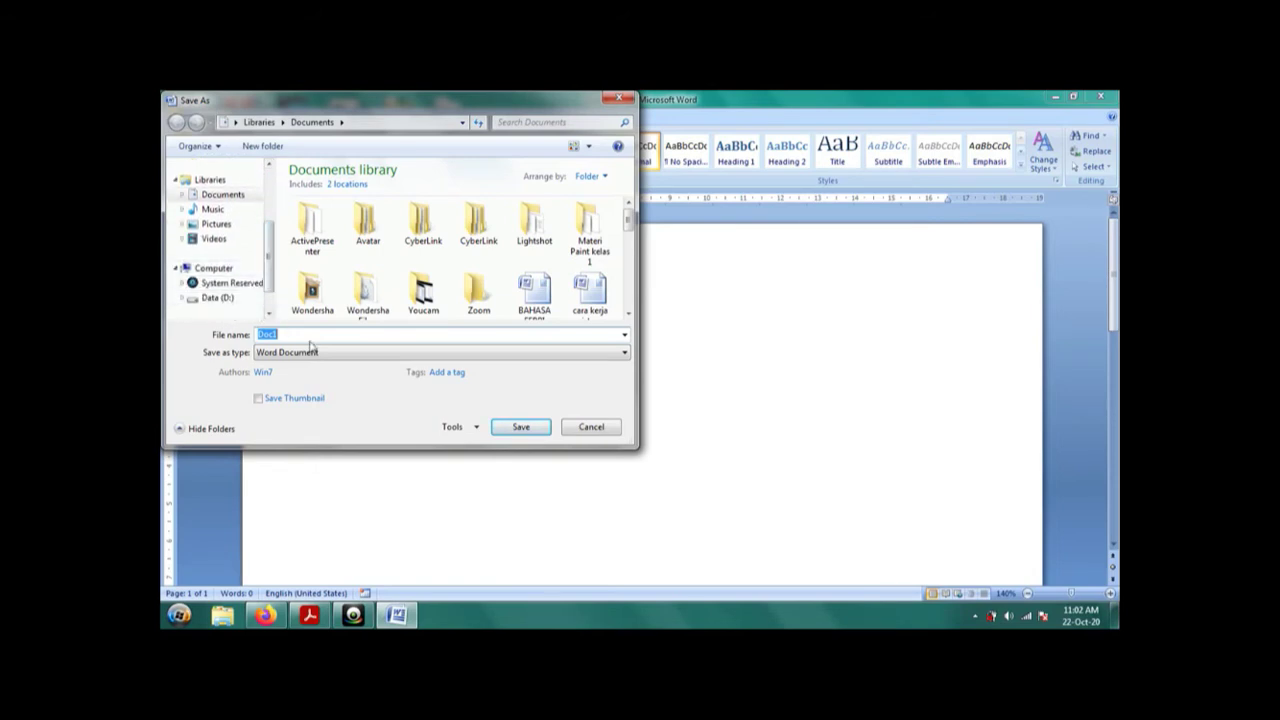
pyautogui.click(246, 201)
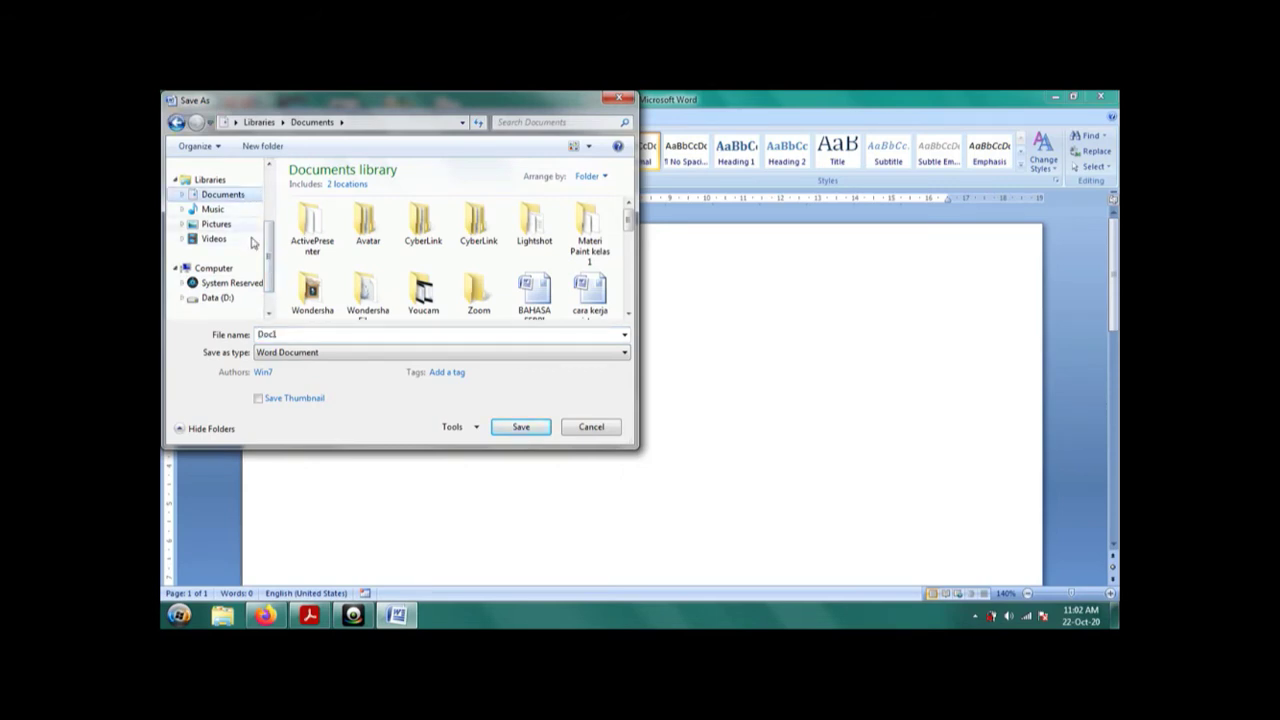
pyautogui.doubleClick(299, 335)
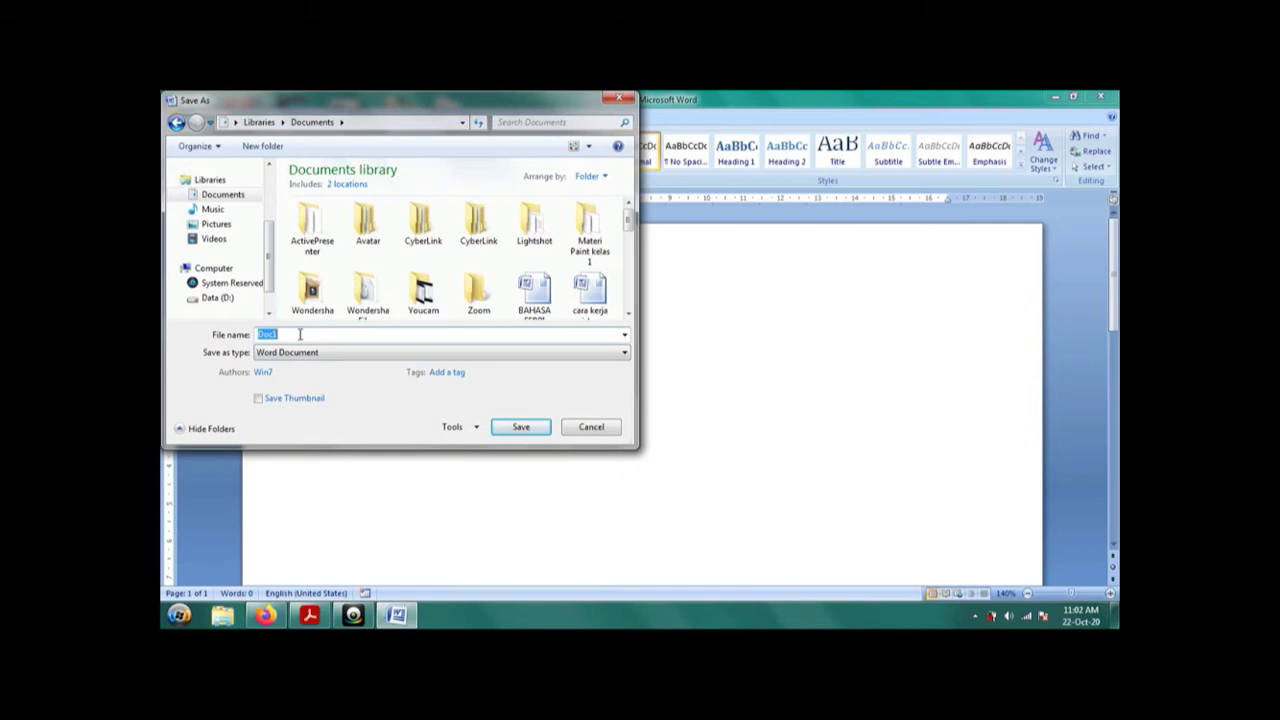
pyautogui.press('BackSpace')
pyautogui.write('KOMP')
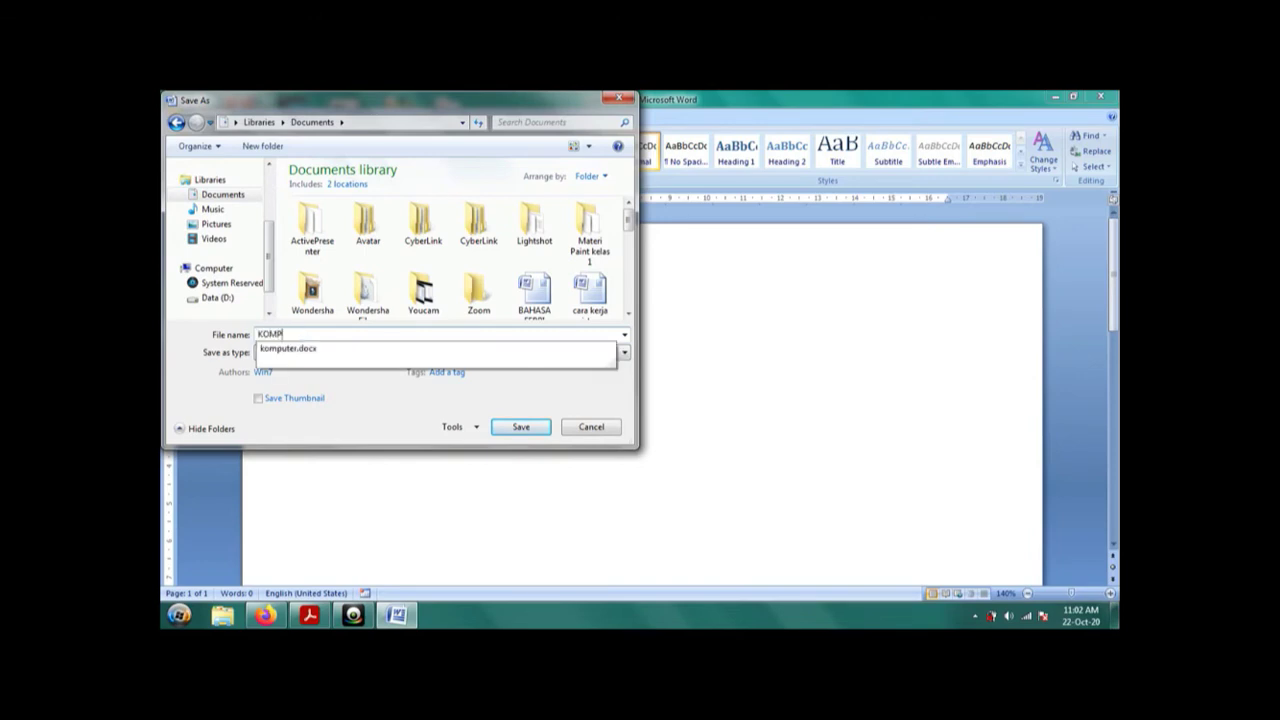
pyautogui.write('UTER KE')
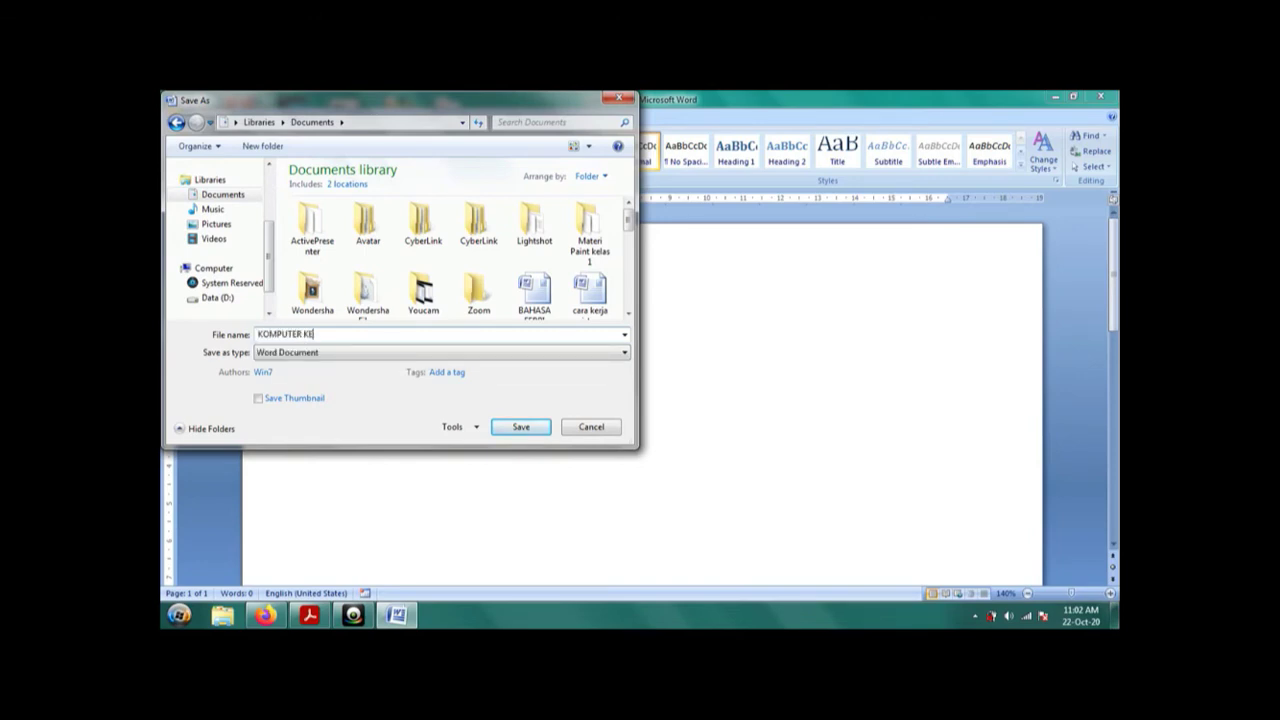
pyautogui.write('LAS')
pyautogui.write(' 3')
pyautogui.click(520, 427)
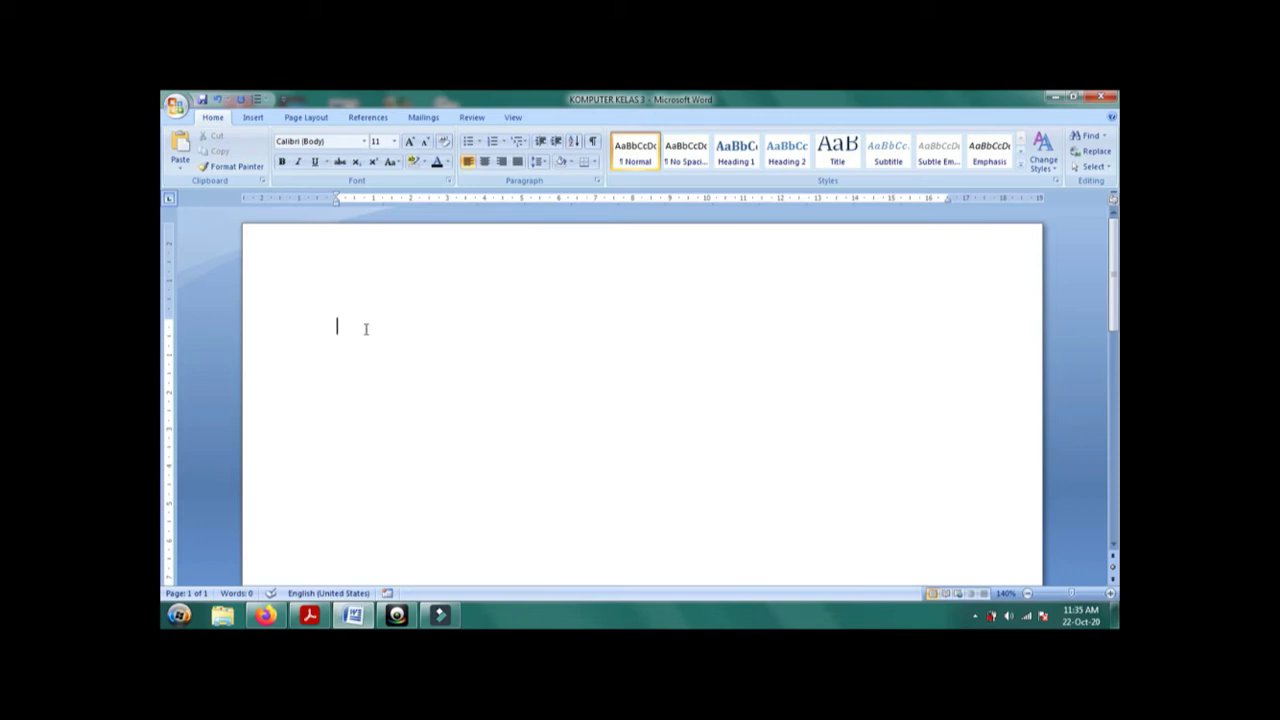
# Type 'Microsoft Word' as the first line of the page.
pyautogui.write('Mi')
pyautogui.write('cr')
pyautogui.write('os')
pyautogui.write('oft W')
pyautogui.write('ord')
# Copy the 'Microsoft Word' text and paste it onto a new second line.
pyautogui.moveTo(433, 331); pyautogui.dragTo(340, 334)
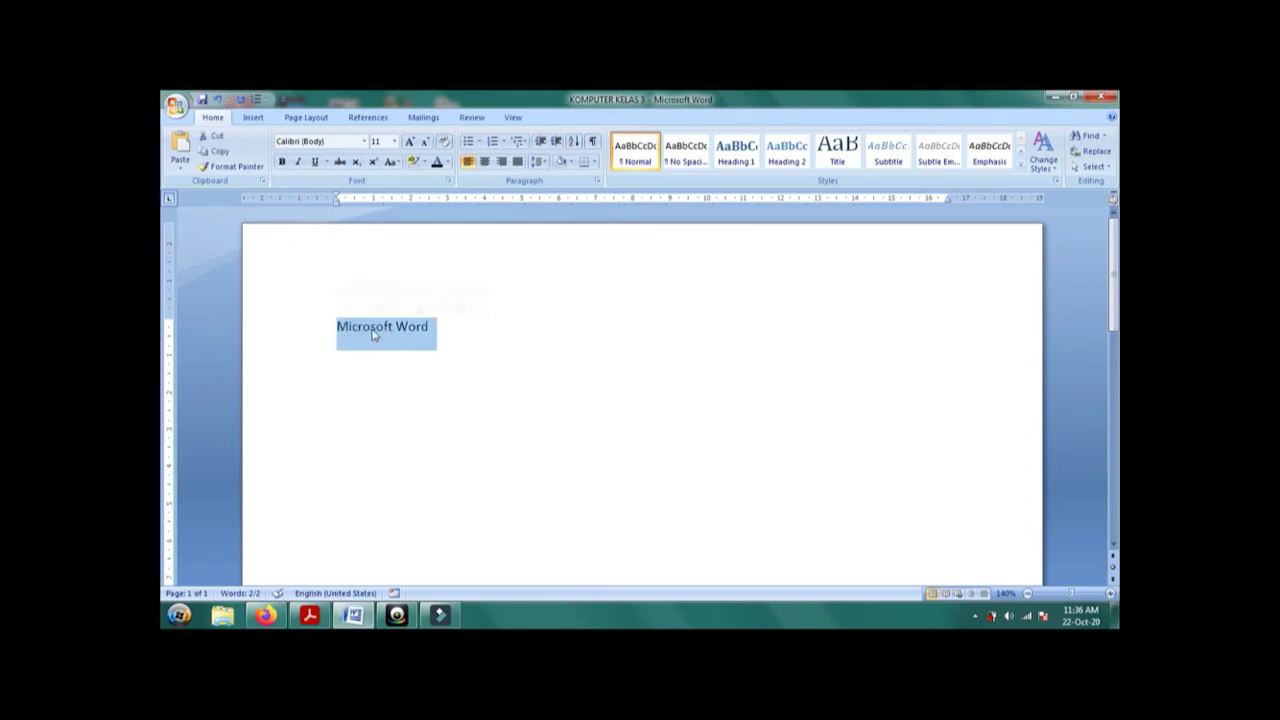
pyautogui.rightClick(373, 335)
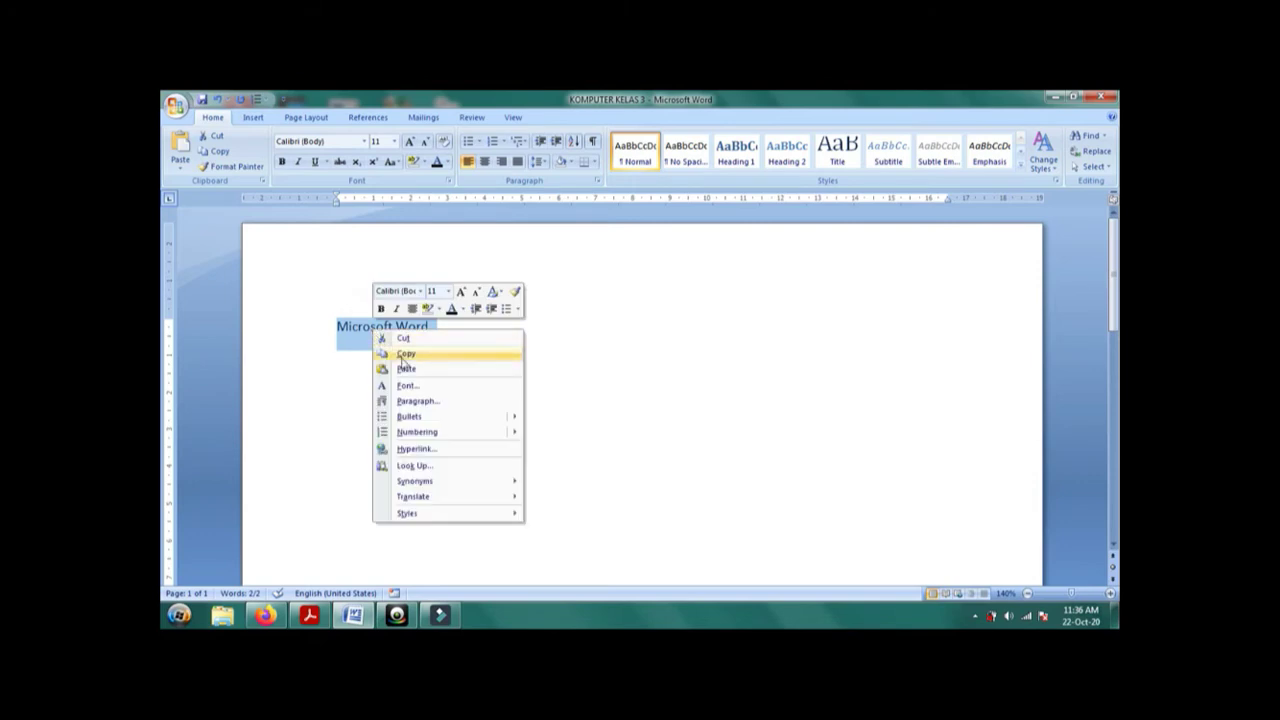
pyautogui.click(404, 355)
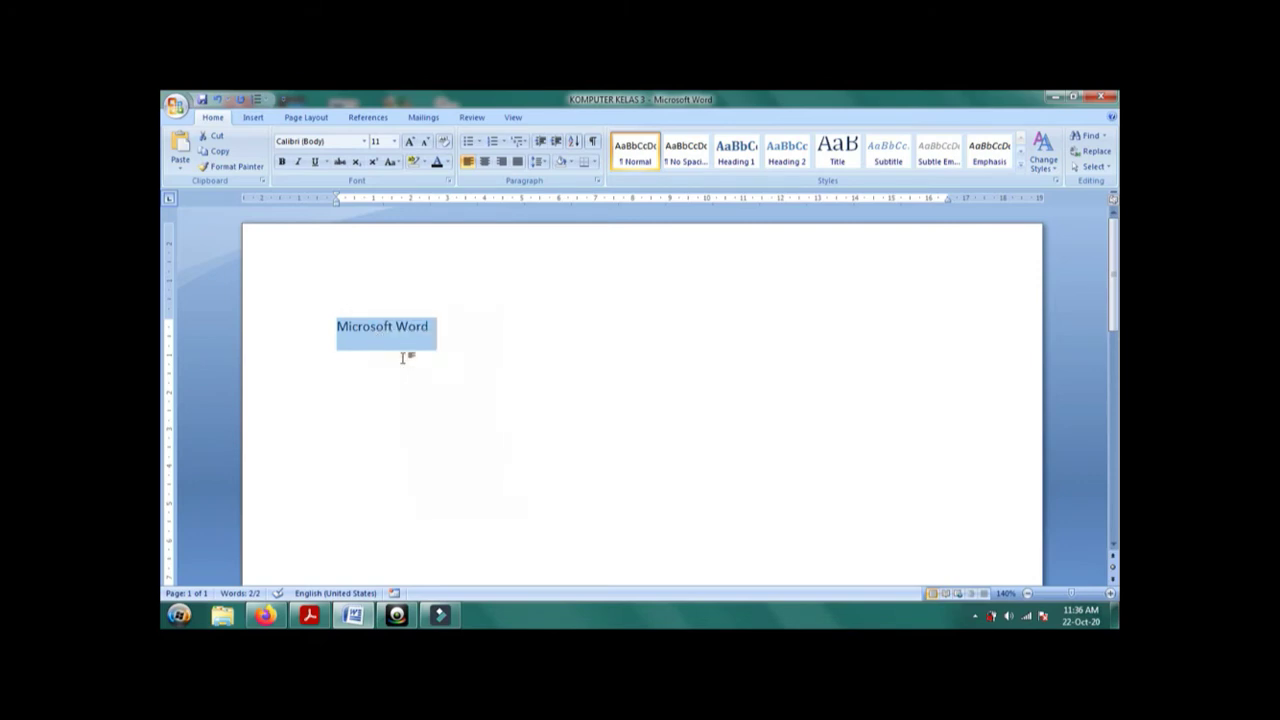
pyautogui.click(448, 332)
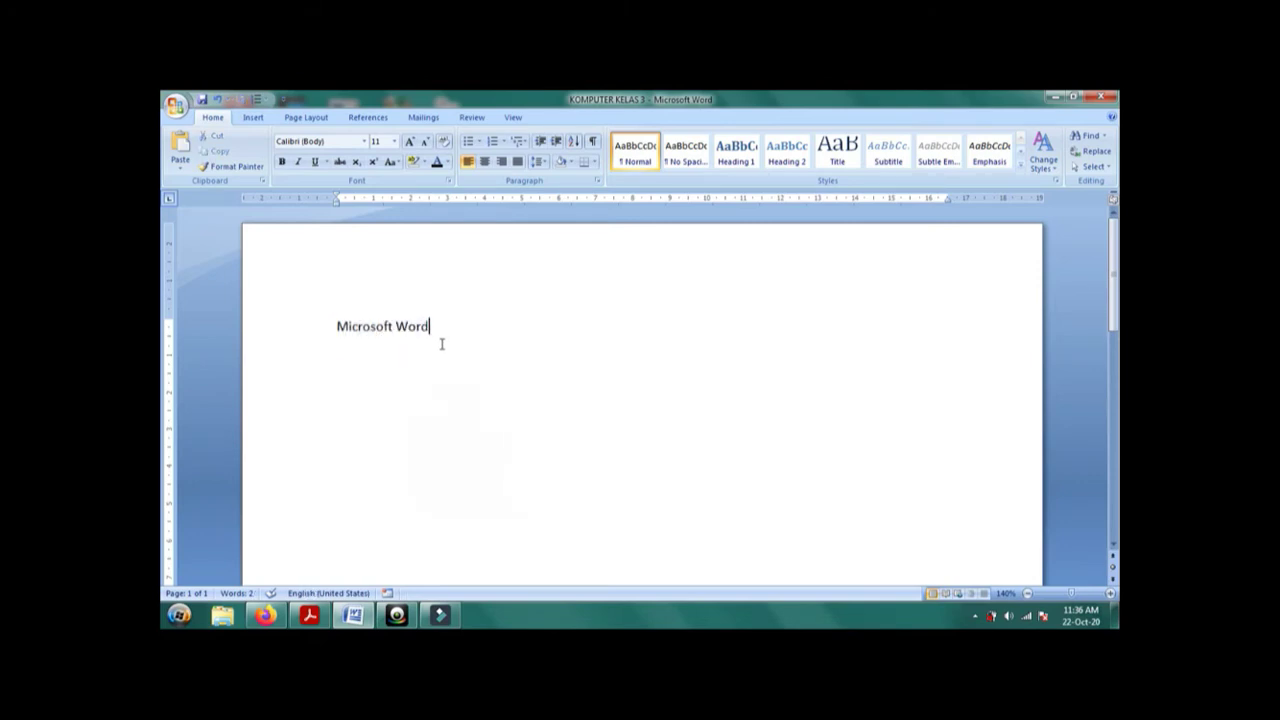
pyautogui.press('Return')
pyautogui.rightClick(360, 362)
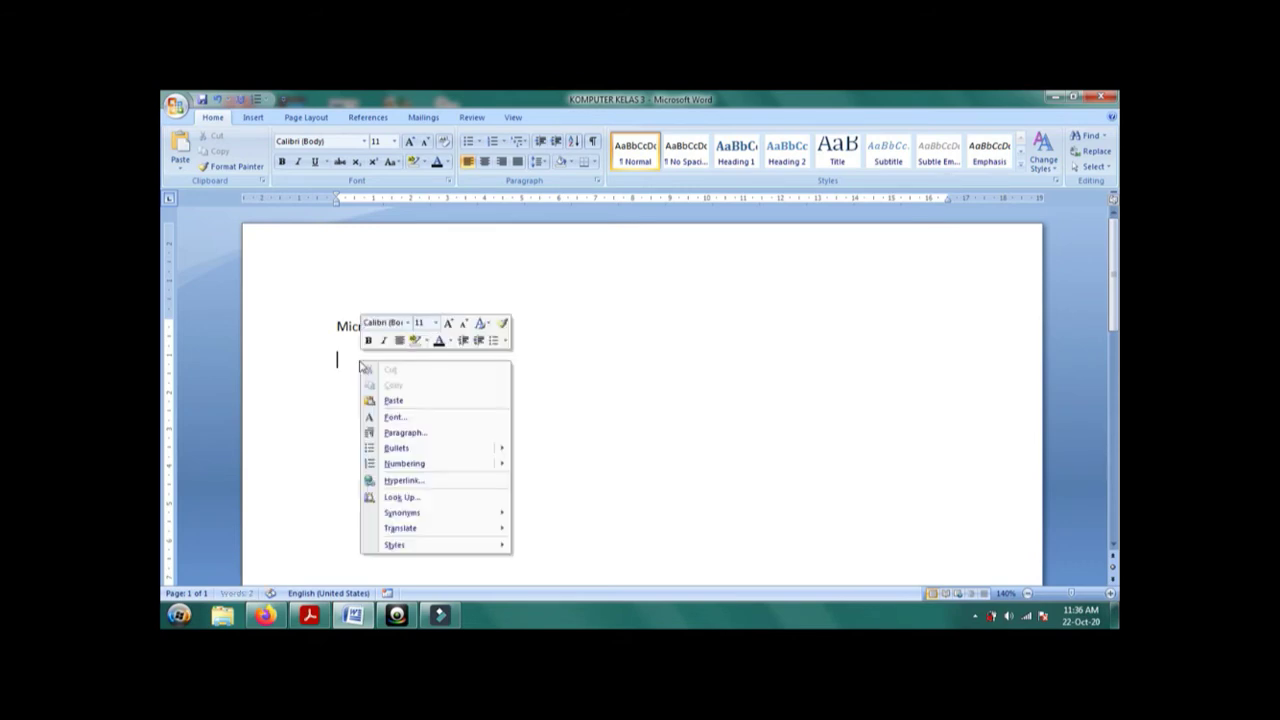
pyautogui.click(394, 401)
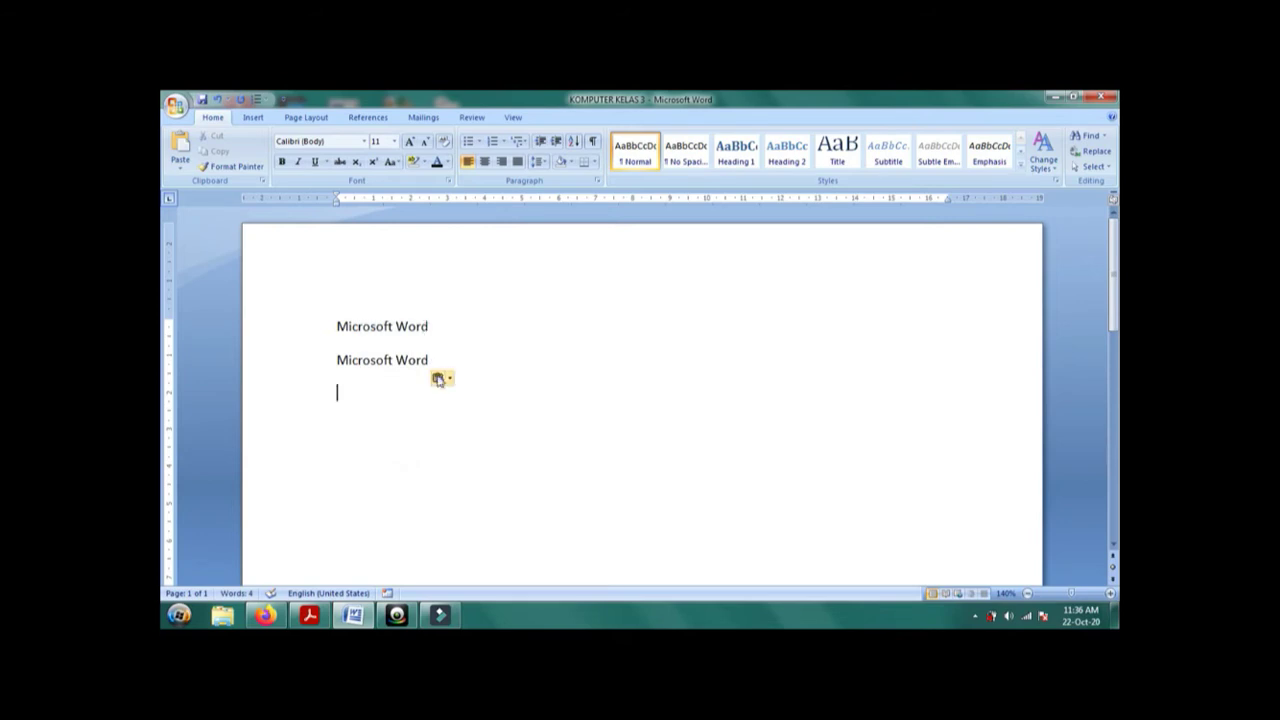
# Cut the first line and paste it back twice with Ctrl+V, making three 'Microsoft Word' lines.
pyautogui.moveTo(436, 324); pyautogui.dragTo(363, 326)
pyautogui.rightClick(348, 330)
pyautogui.click(366, 337)
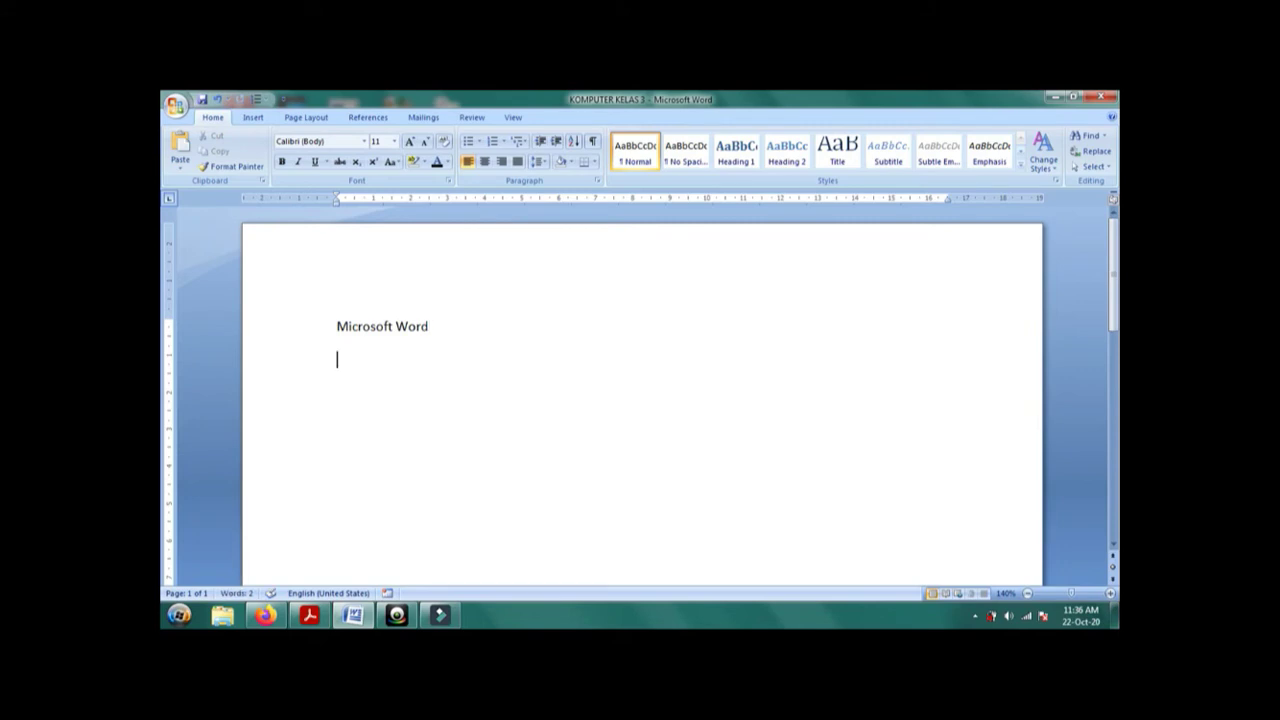
pyautogui.hotkey('ctrl', 'v')
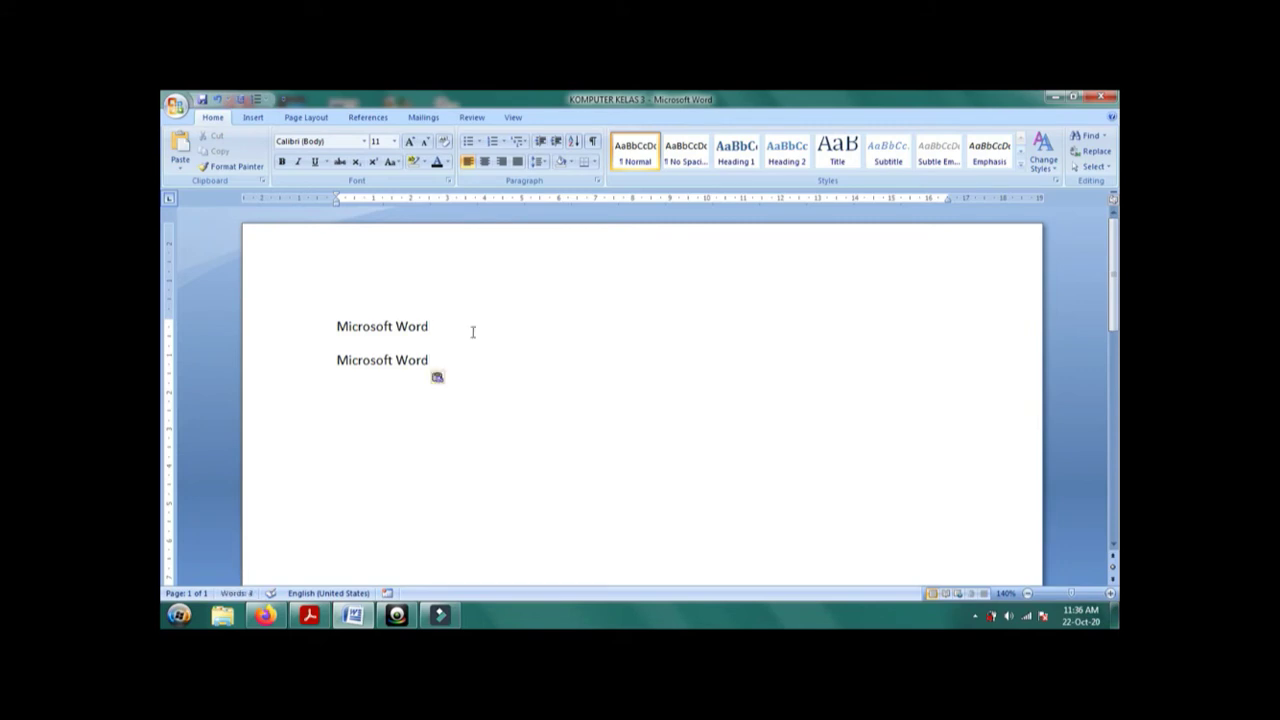
pyautogui.hotkey('ctrl', 'v')
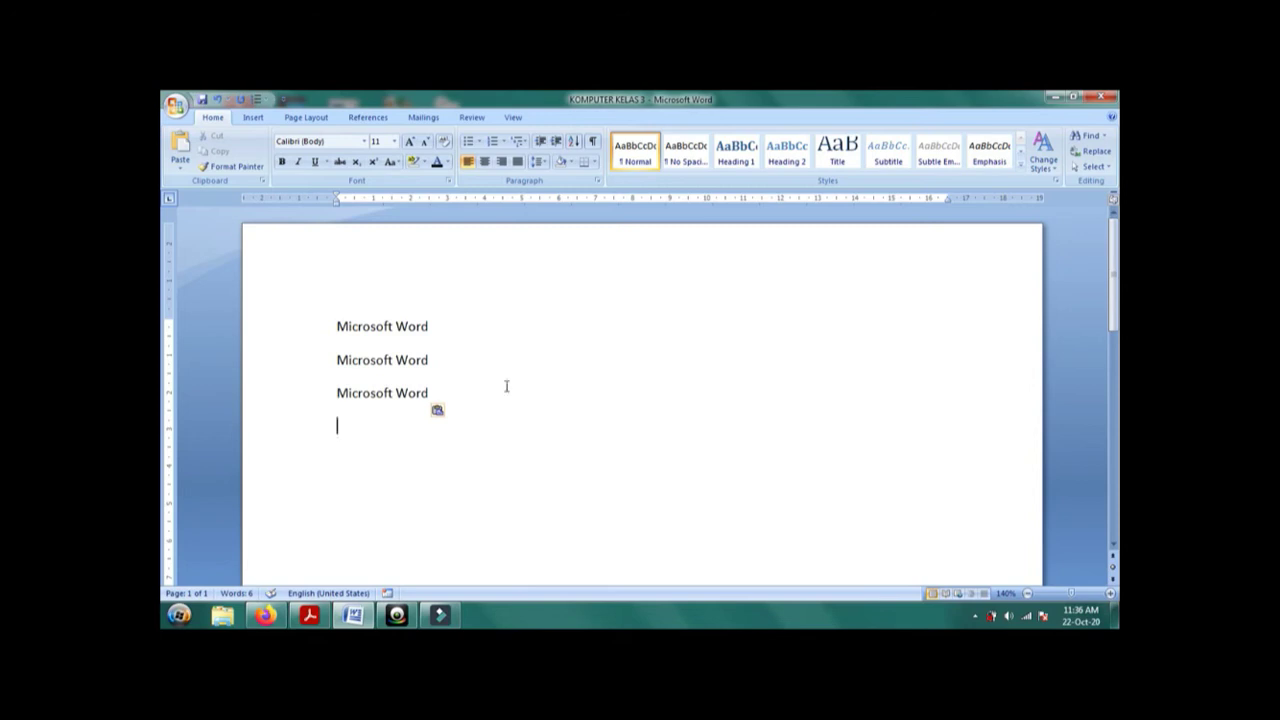
pyautogui.click(493, 385)
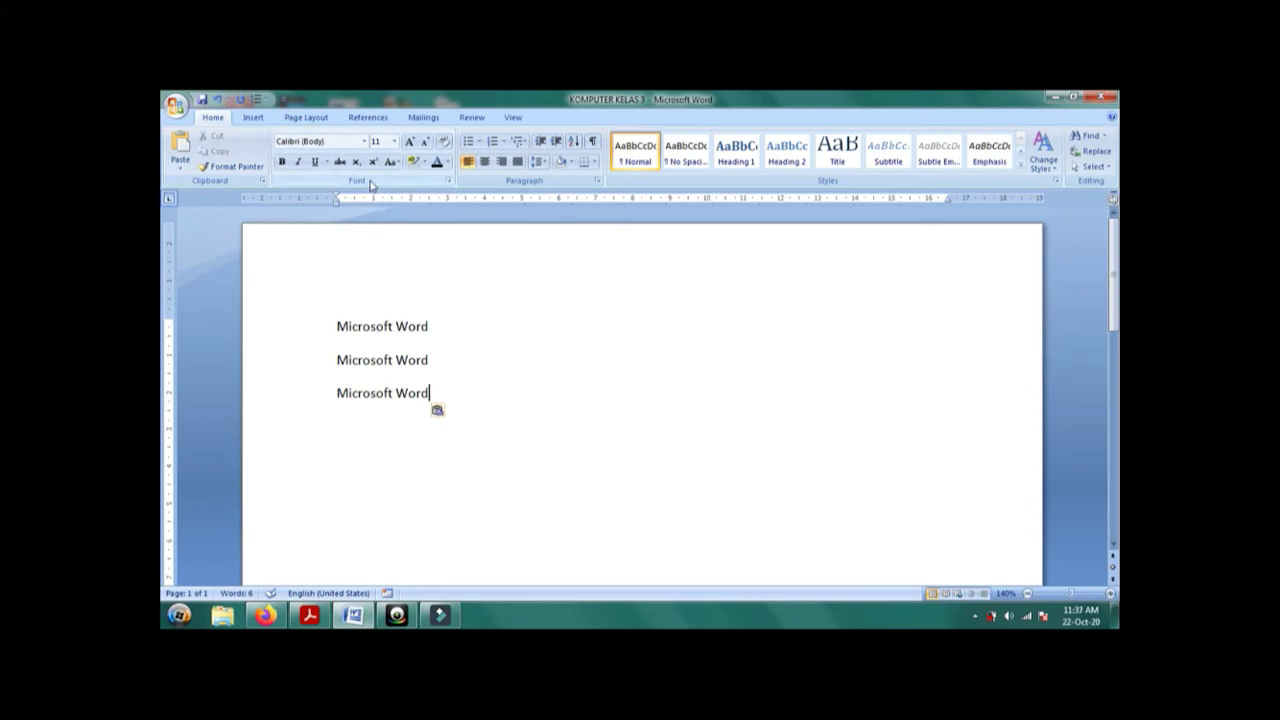
pyautogui.click(364, 141)
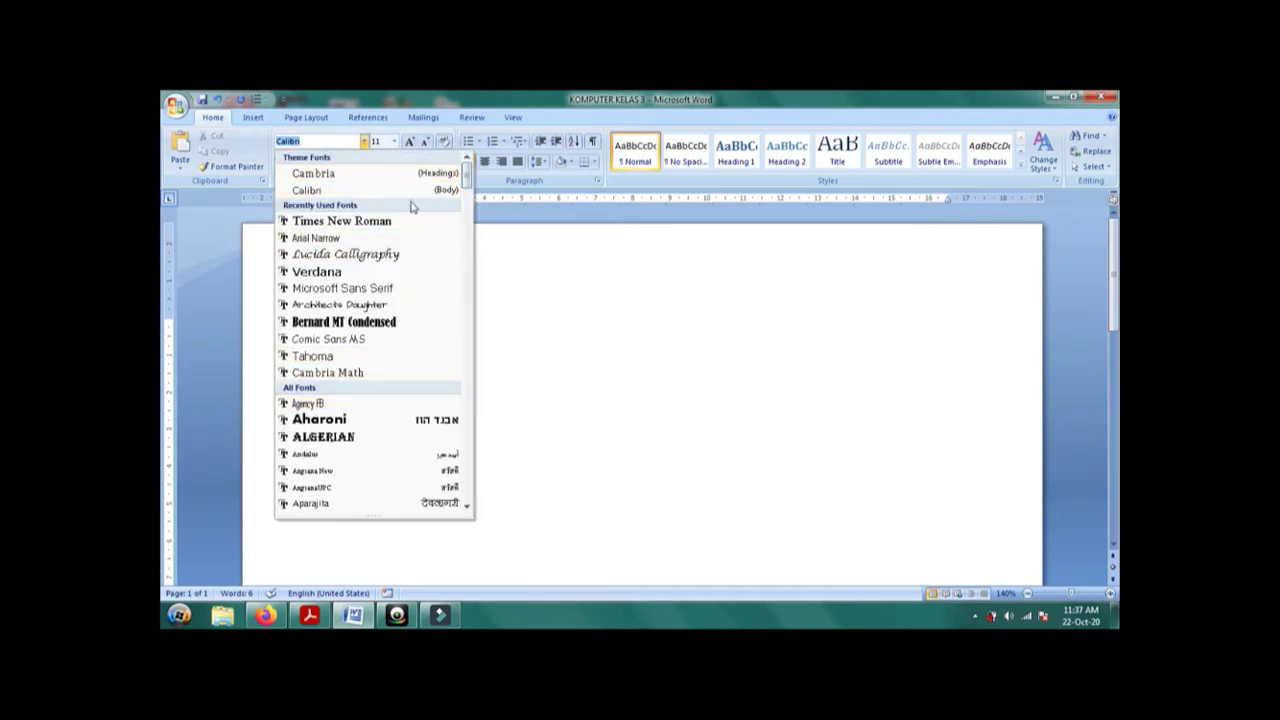
pyautogui.scroll(-5, 466, 177)
pyautogui.scroll(-5, 466, 177)
pyautogui.scroll(10, 466, 177)
pyautogui.click(462, 192)
pyautogui.click(394, 141)
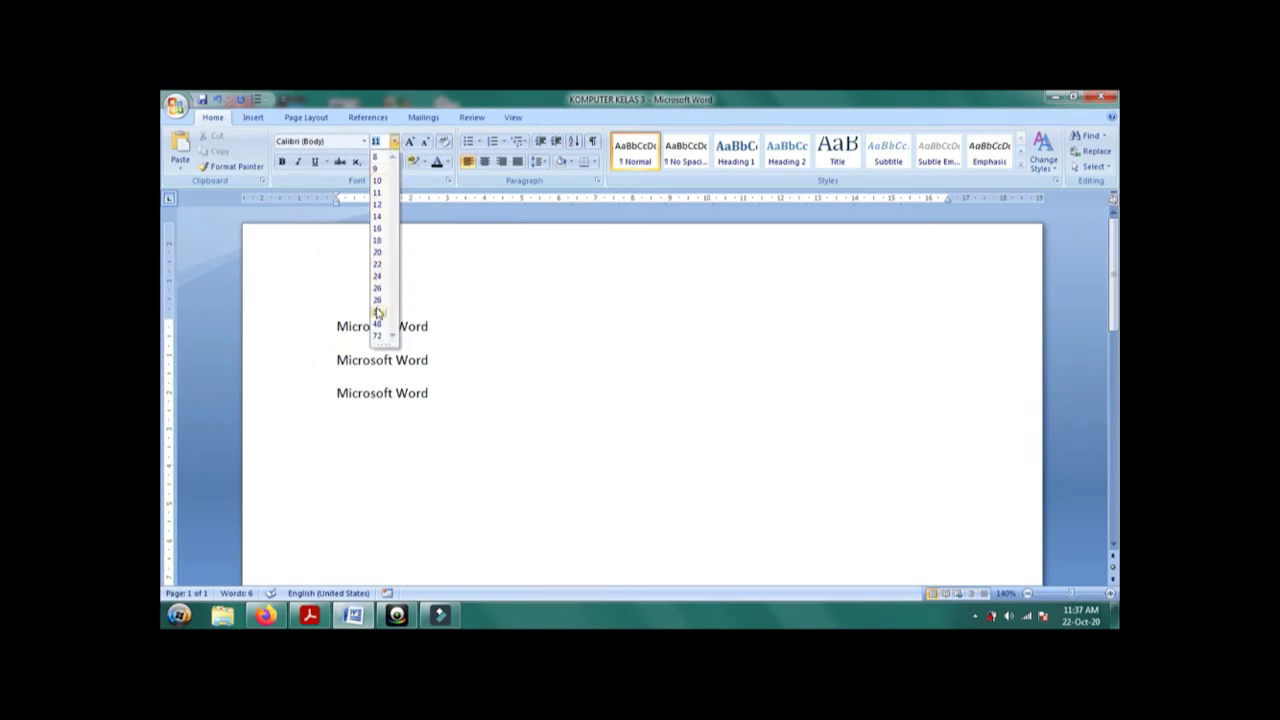
pyautogui.click(536, 285)
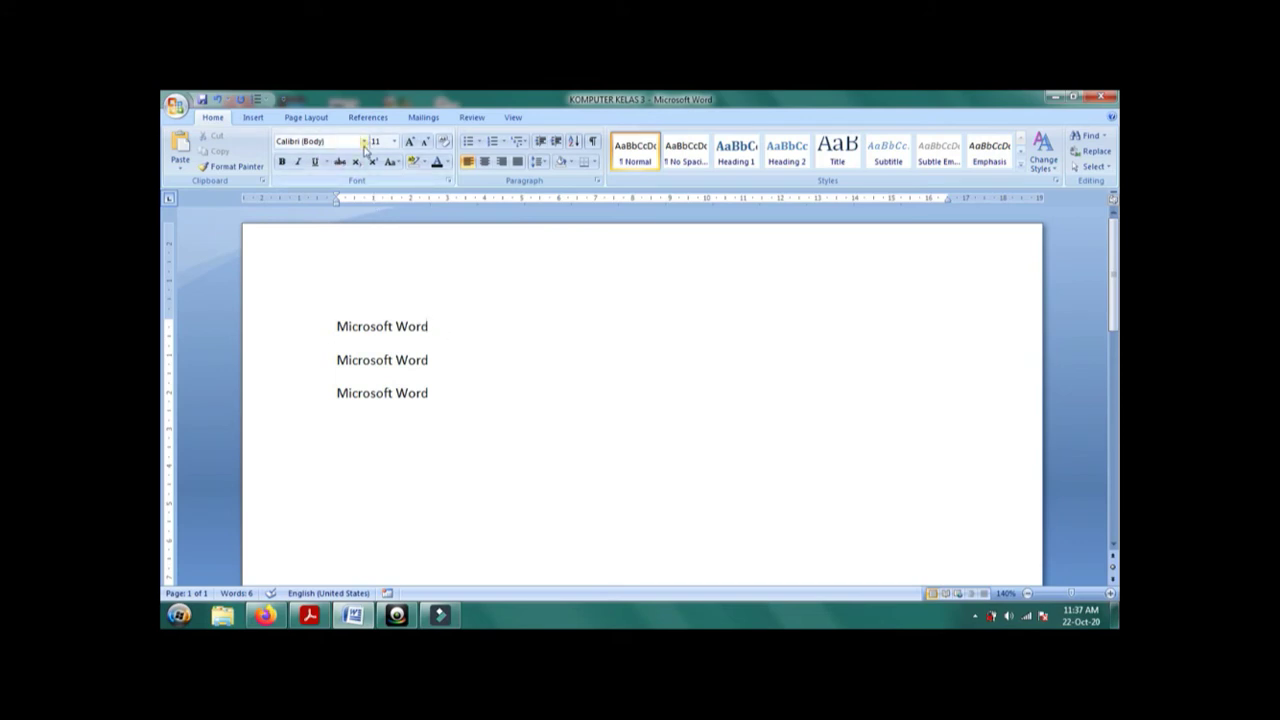
# Set the first 'Microsoft Word' line to Comic Sans MS.
pyautogui.click(466, 366)
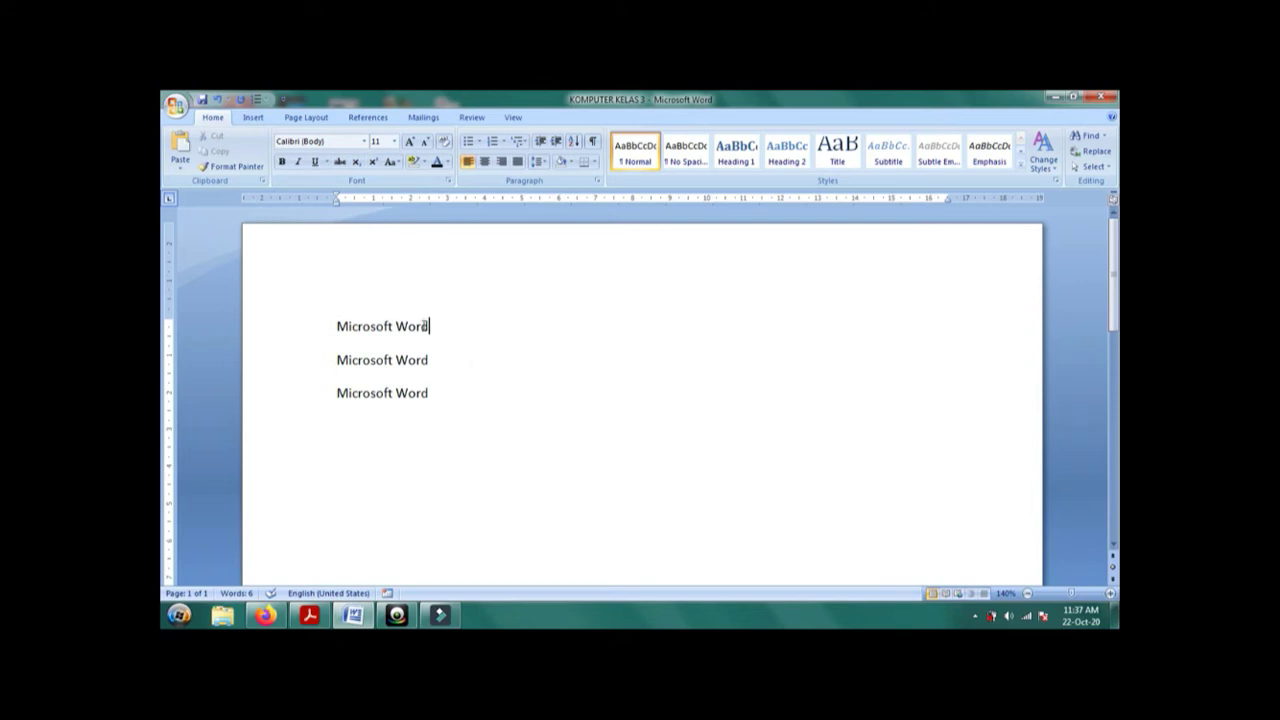
pyautogui.moveTo(428, 326); pyautogui.dragTo(360, 324)
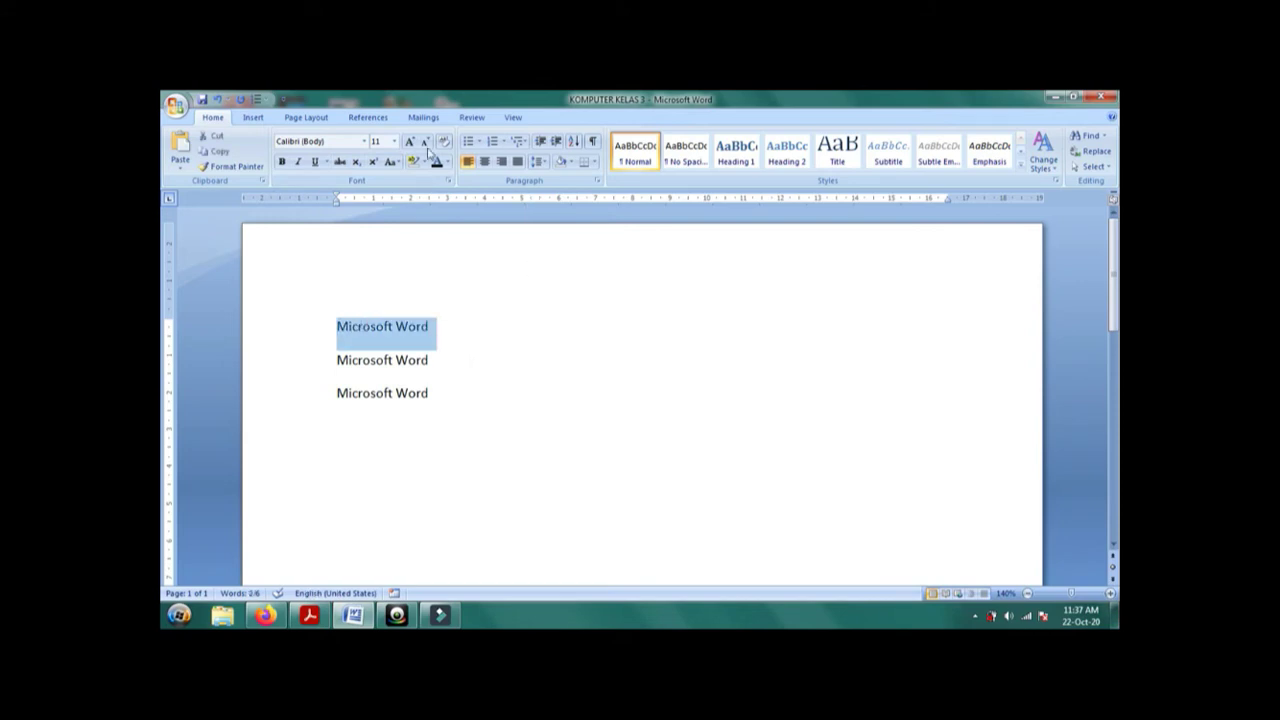
pyautogui.click(365, 142)
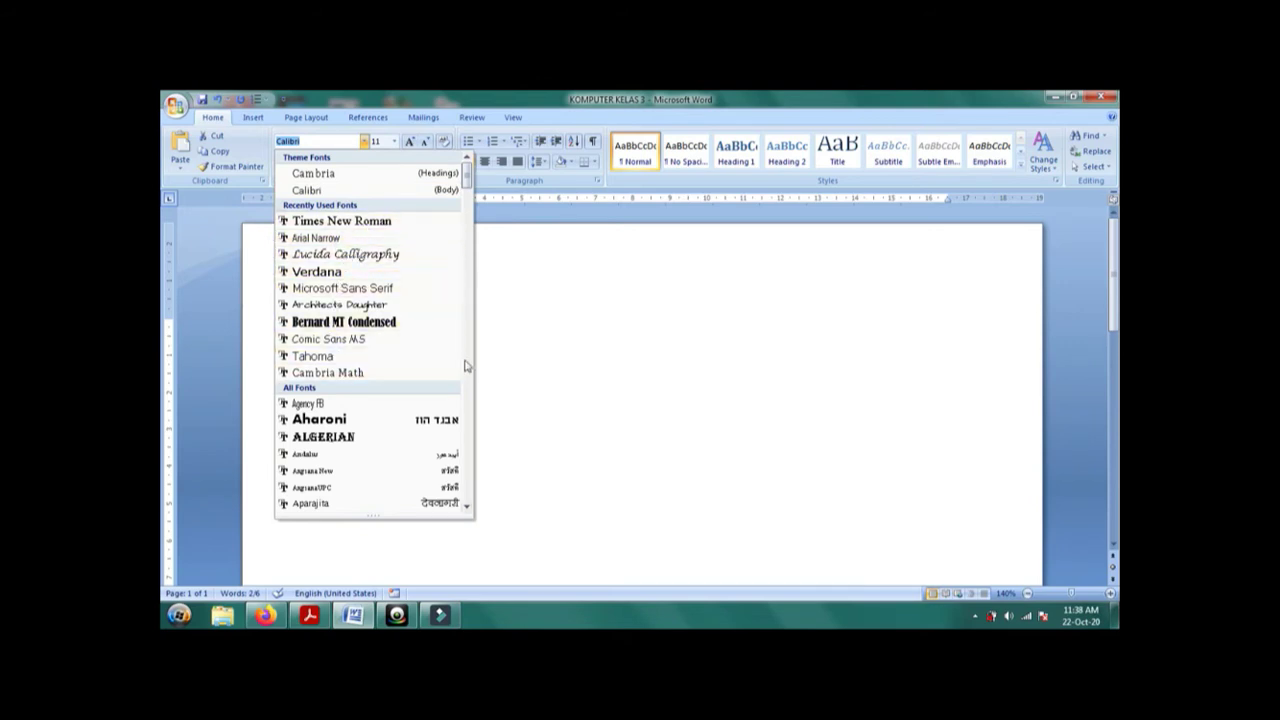
pyautogui.click(385, 340)
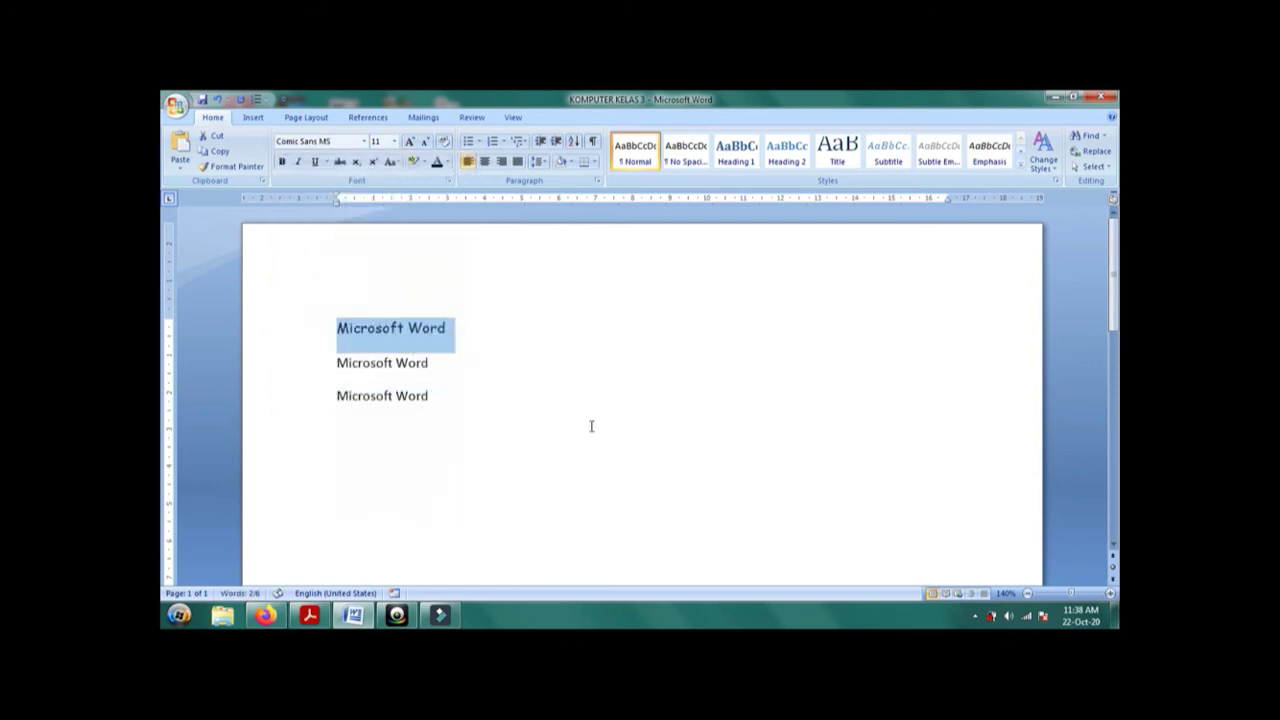
pyautogui.click(520, 405)
# Change the first line's font to Arial Narrow, then to Lucida Calligraphy.
pyautogui.moveTo(447, 328); pyautogui.dragTo(354, 320)
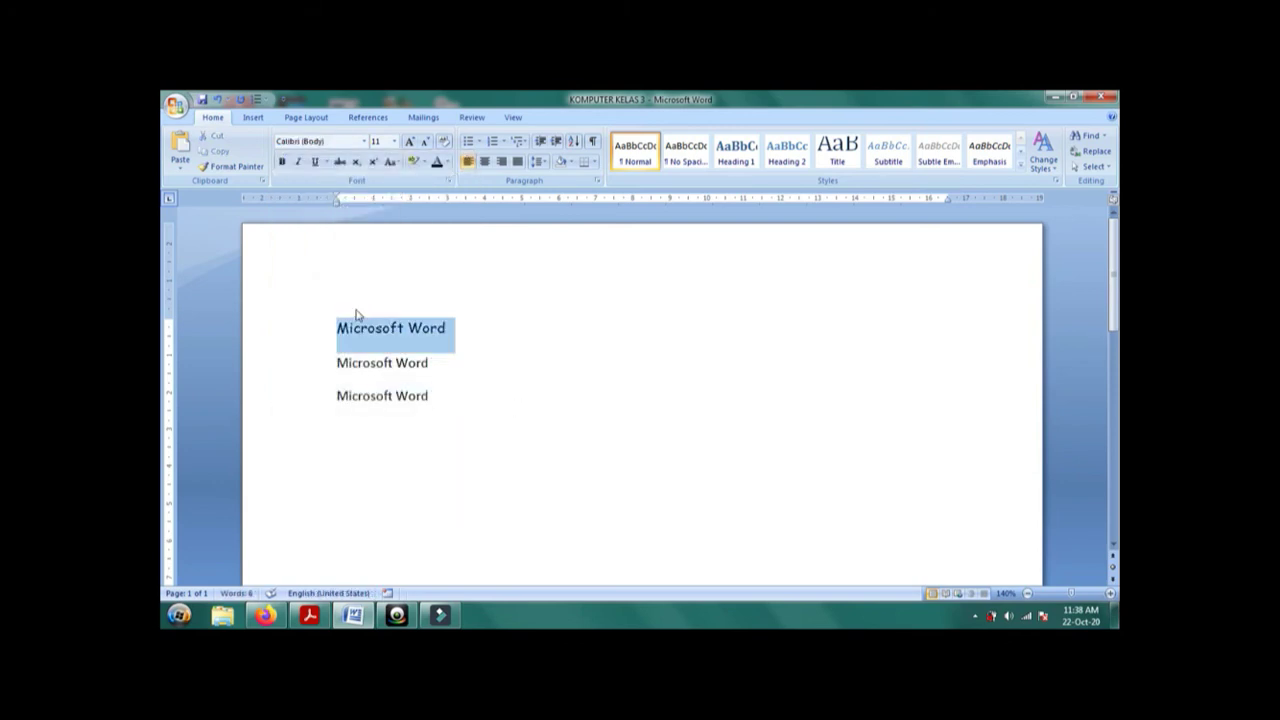
pyautogui.click(364, 141)
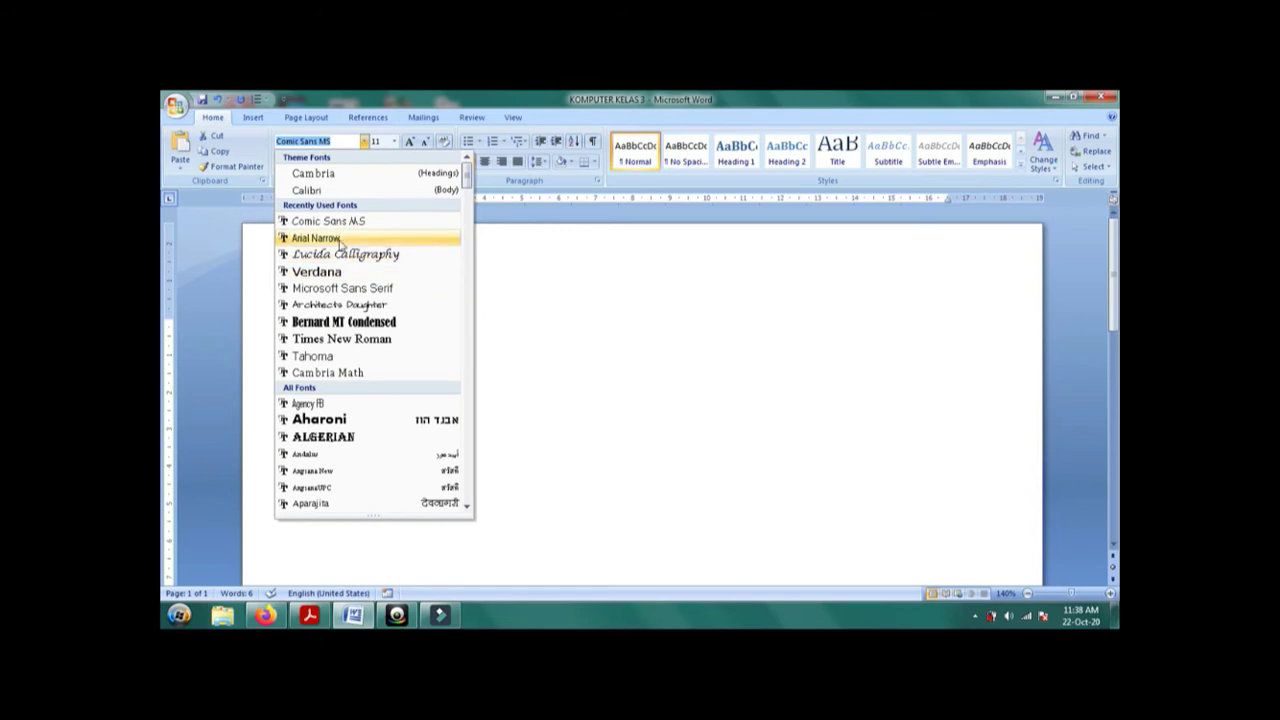
pyautogui.click(340, 239)
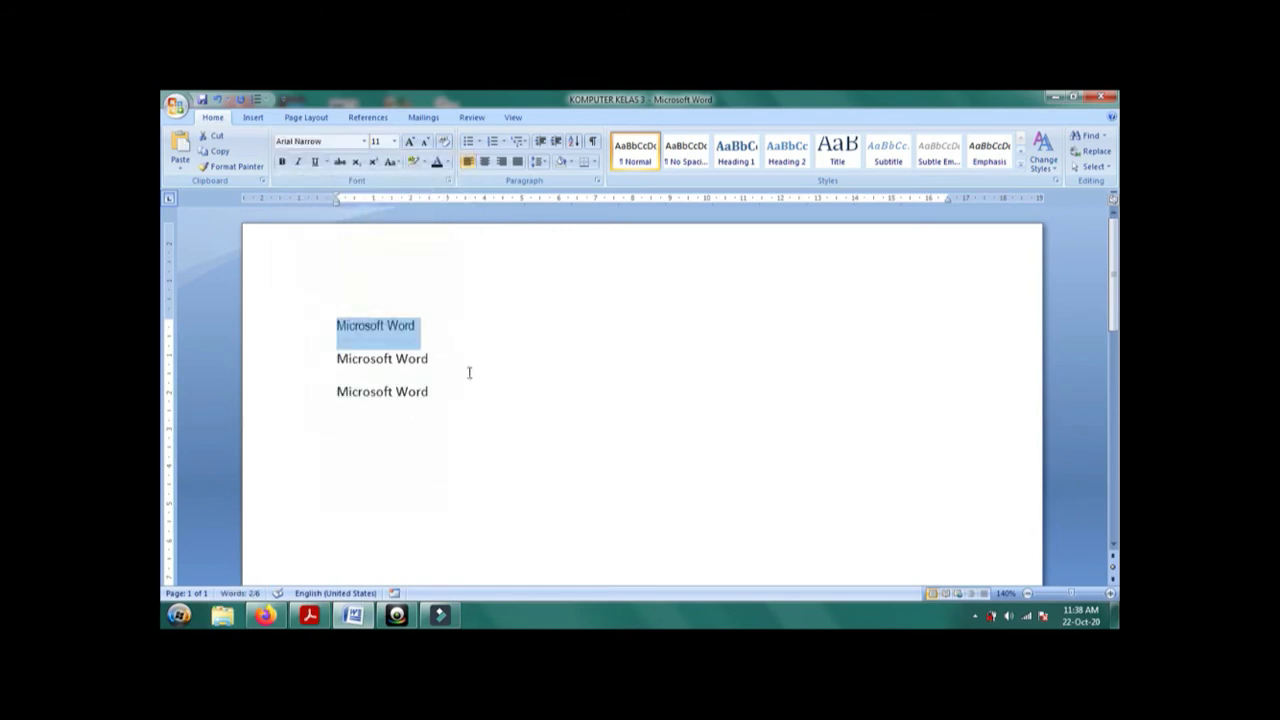
pyautogui.click(365, 142)
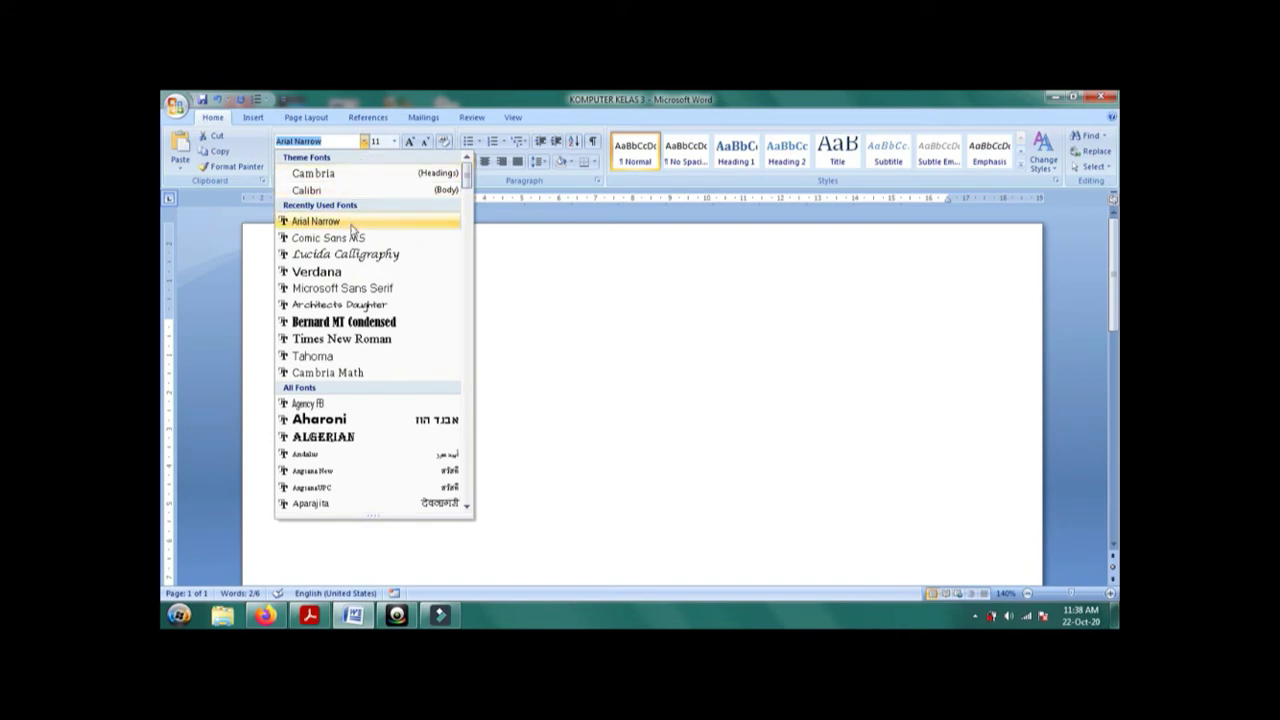
pyautogui.click(343, 255)
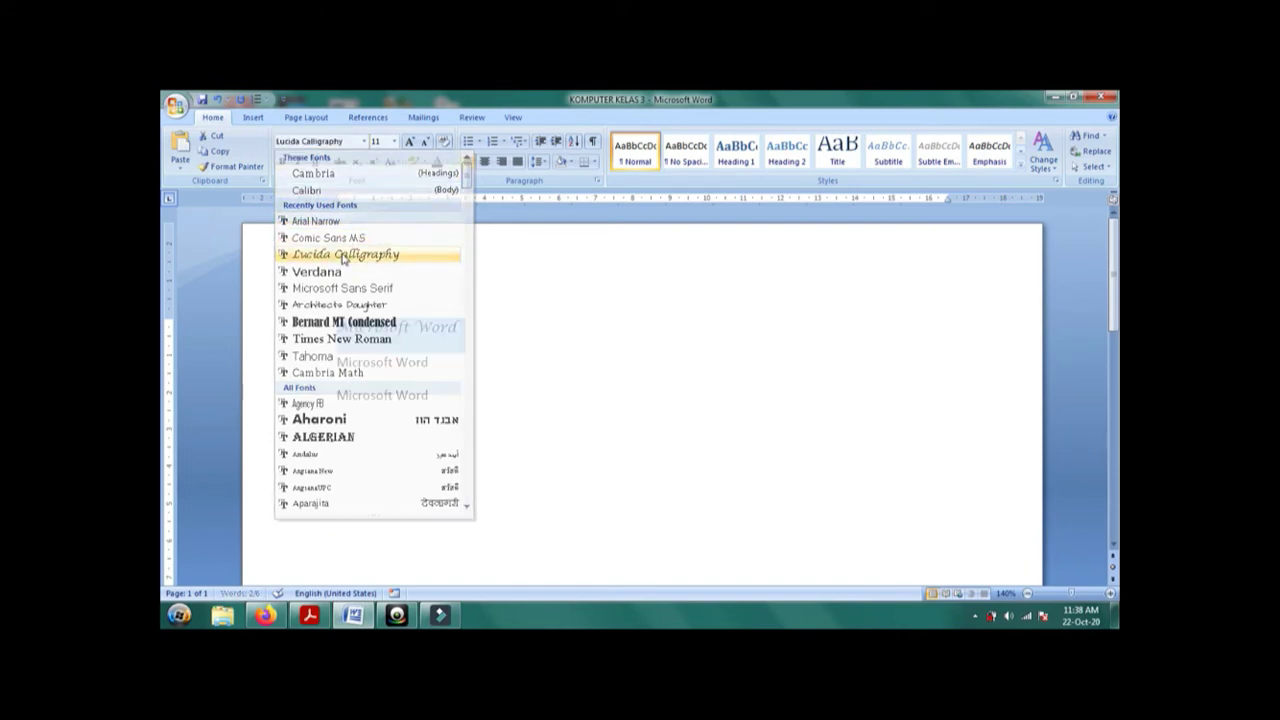
pyautogui.click(514, 364)
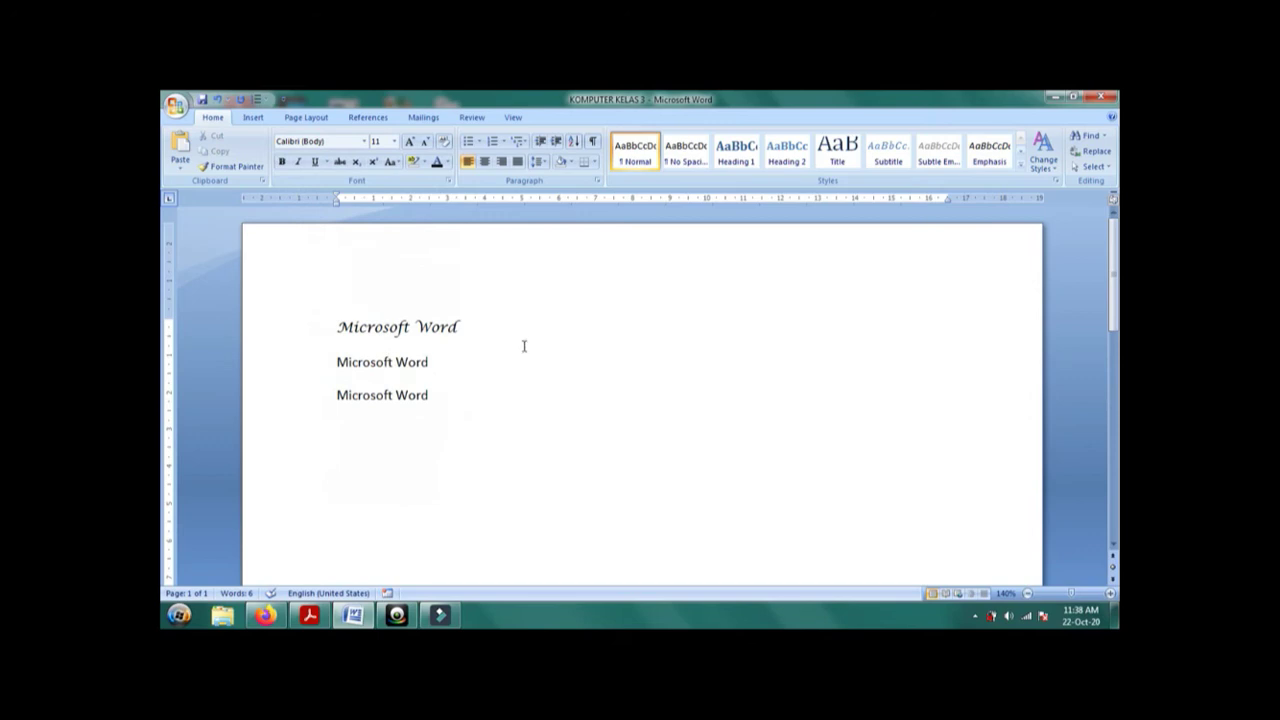
pyautogui.tripleClick(460, 328)
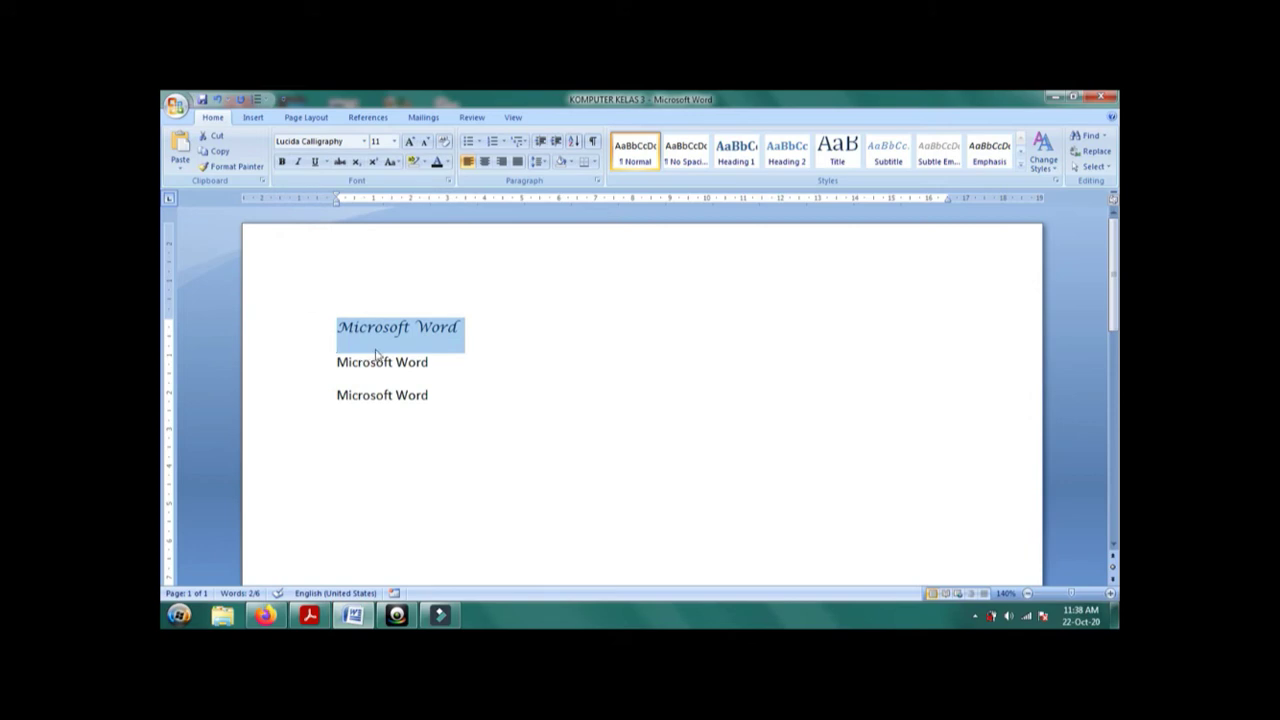
# Give the first 'Microsoft Word' line font size 12 and Red font colour.
pyautogui.click(395, 142)
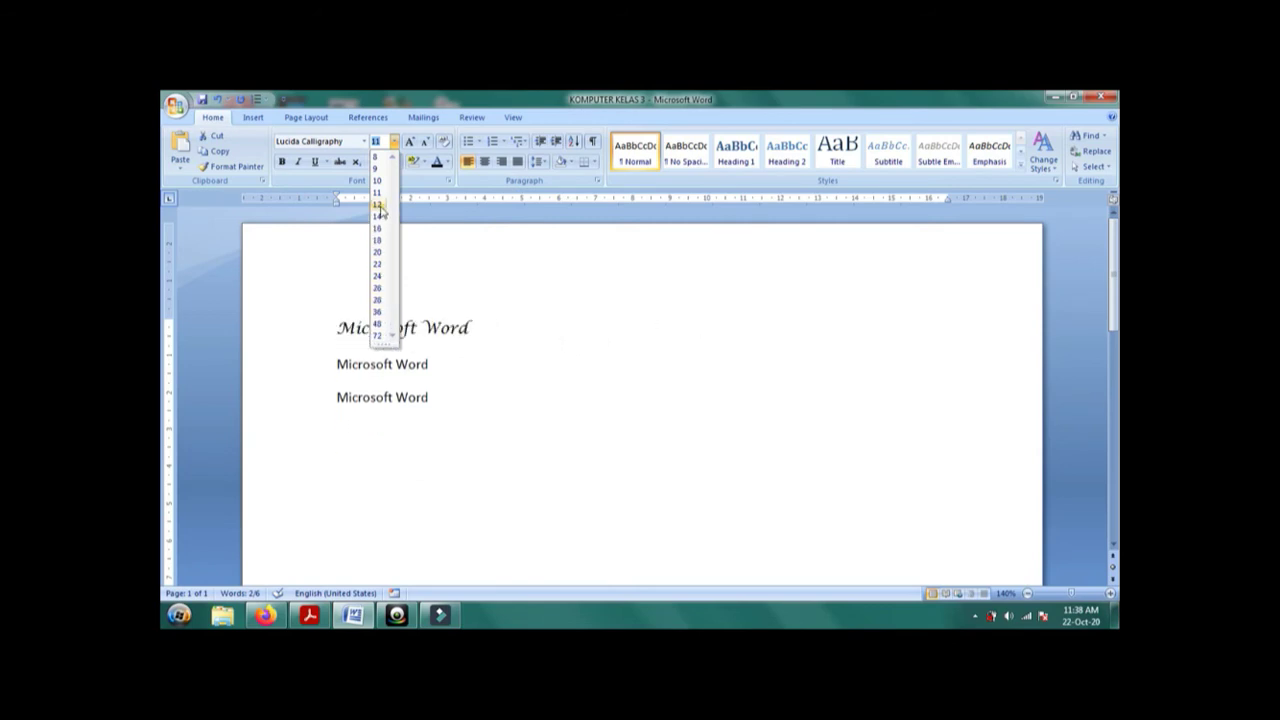
pyautogui.click(379, 206)
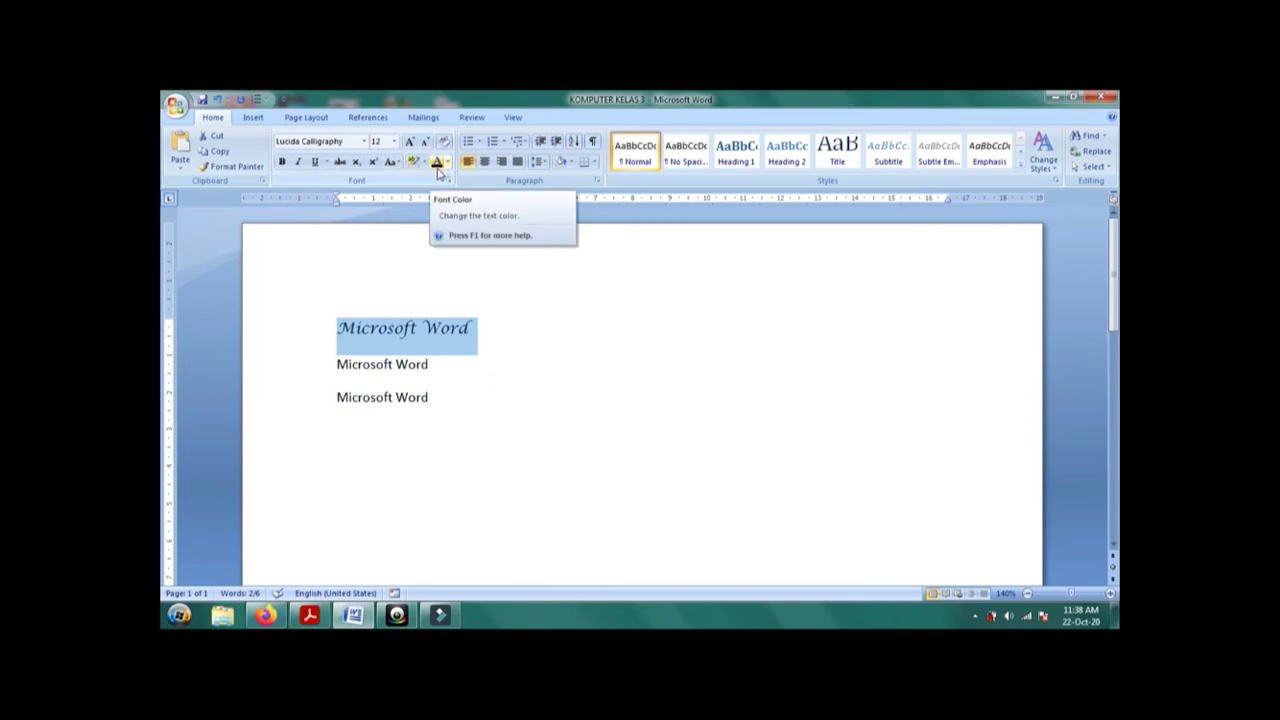
pyautogui.click(450, 163)
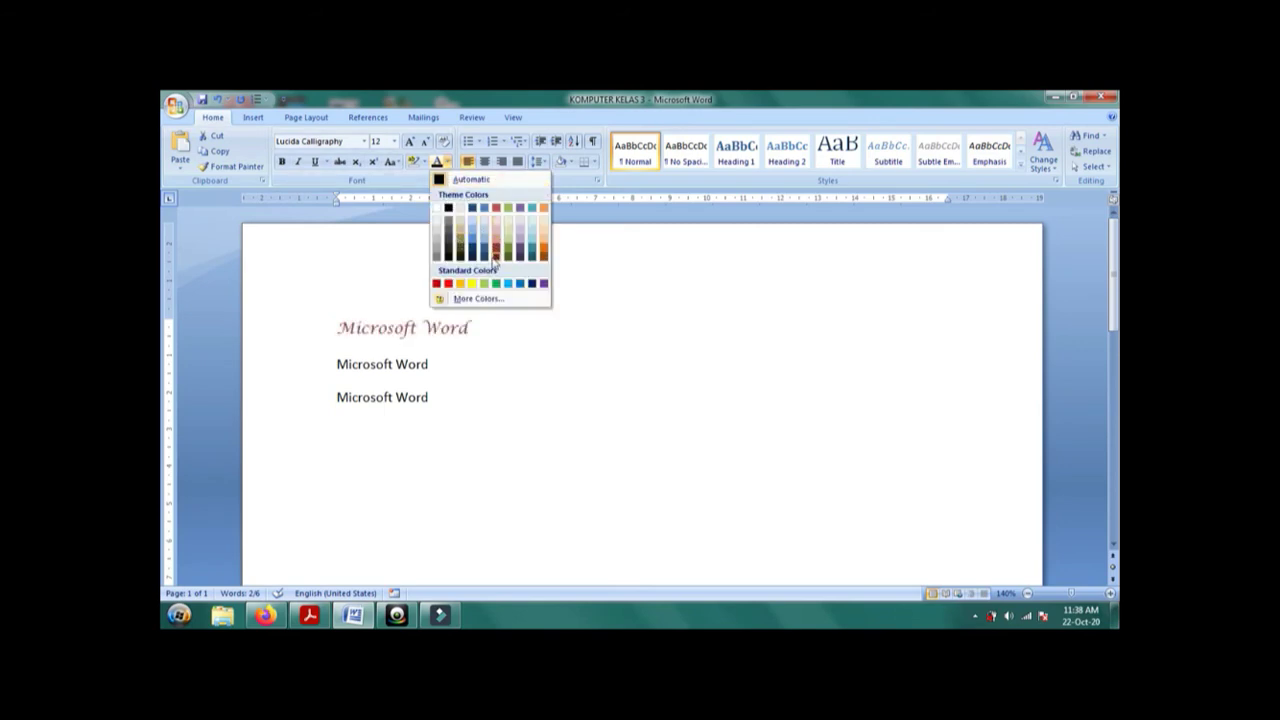
pyautogui.click(449, 286)
pyautogui.click(476, 424)
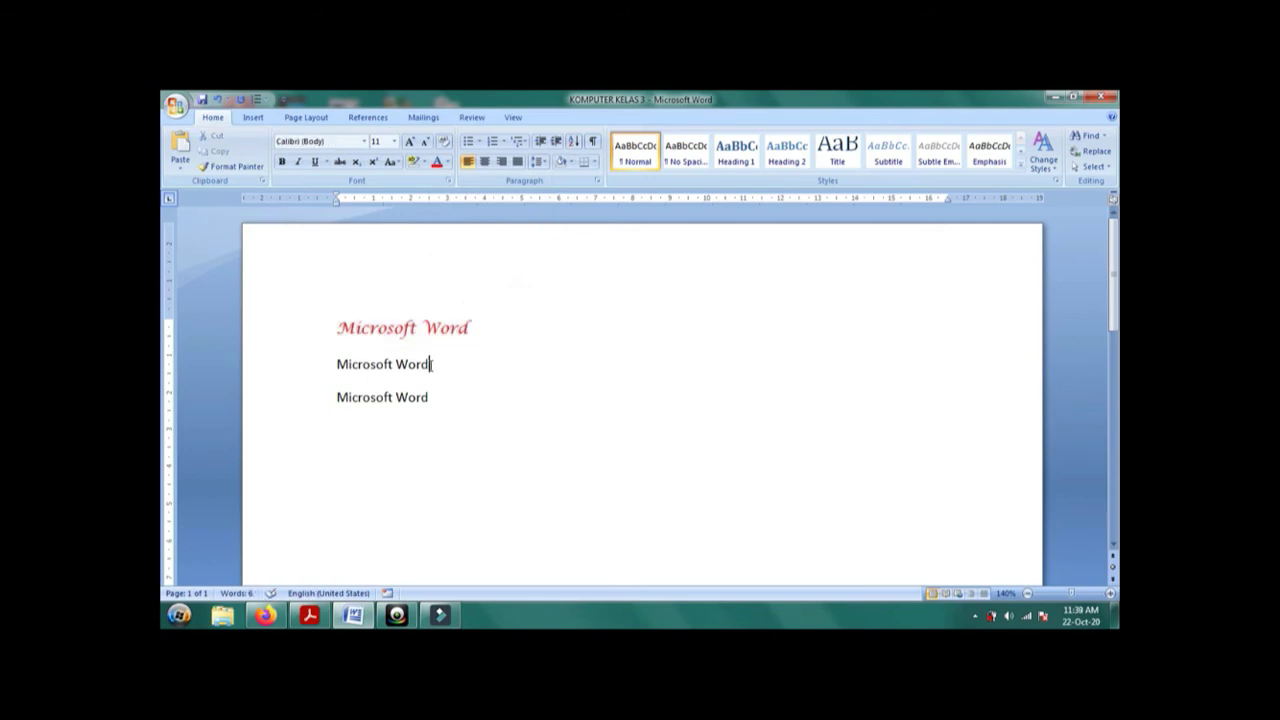
pyautogui.moveTo(431, 364); pyautogui.dragTo(353, 363)
pyautogui.click(437, 385)
pyautogui.moveTo(483, 333); pyautogui.dragTo(366, 328)
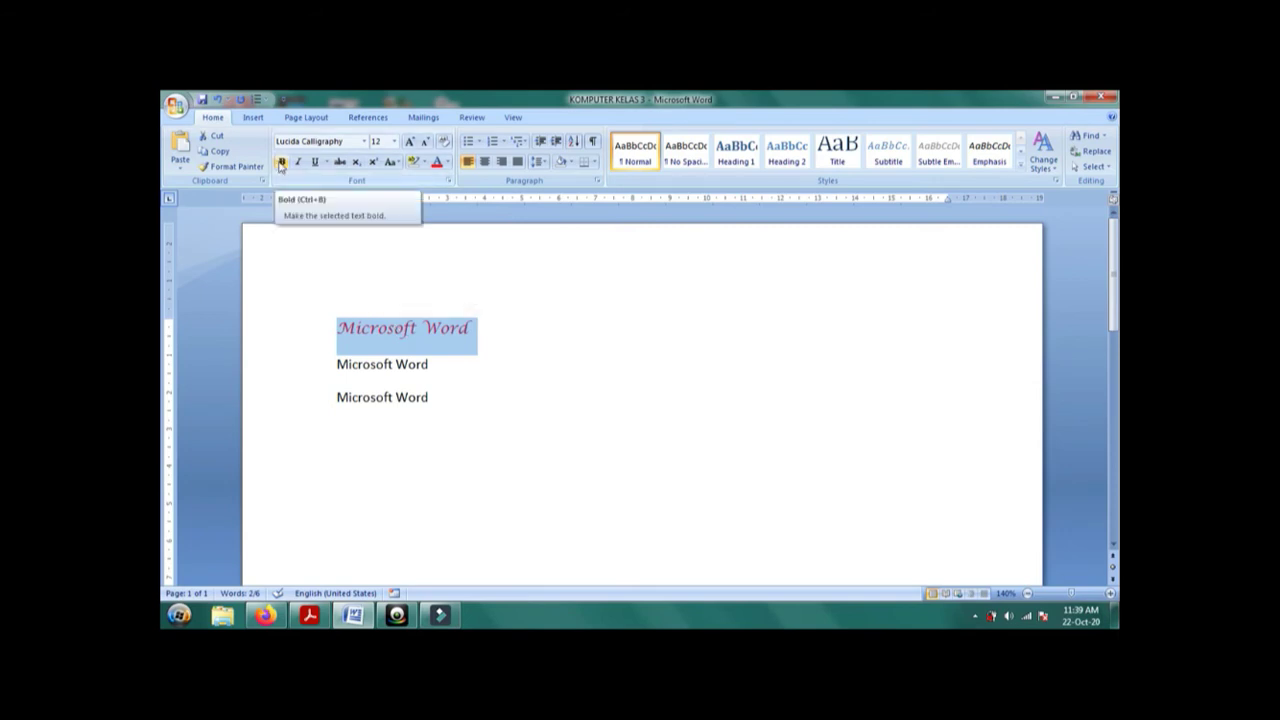
# Make line one bold, line two italic and line three underlined.
pyautogui.click(281, 163)
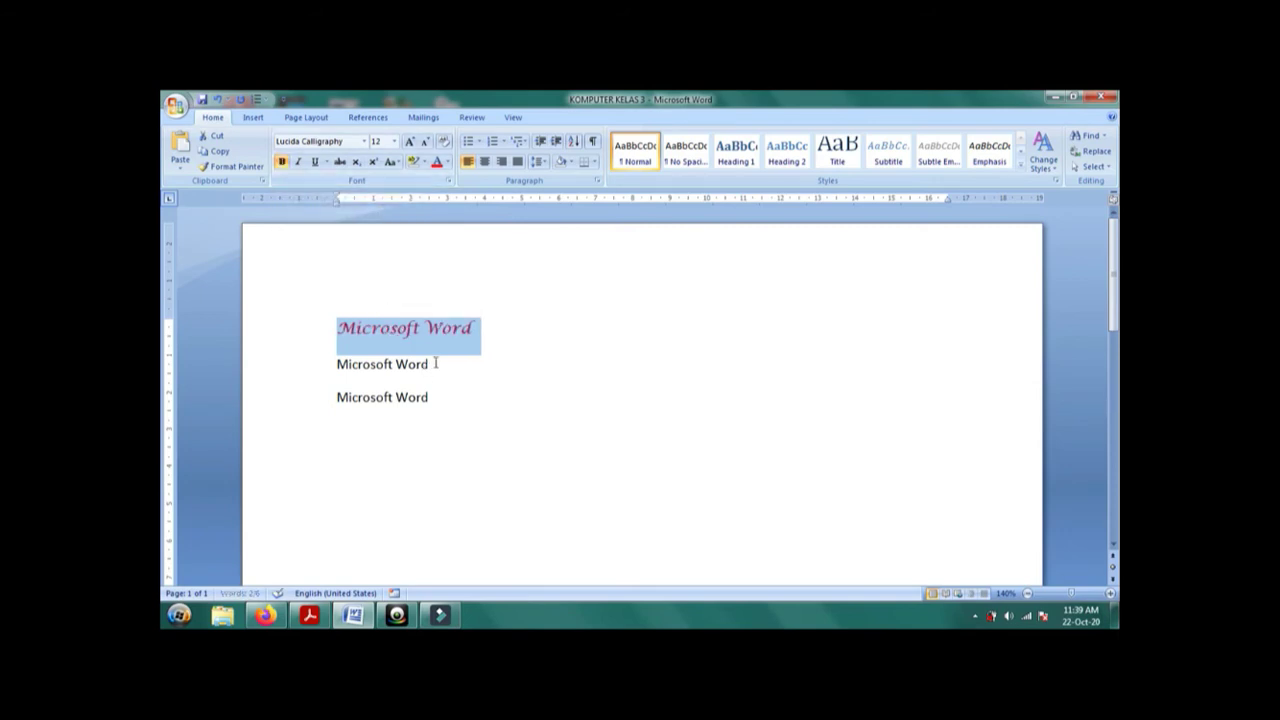
pyautogui.moveTo(433, 367); pyautogui.dragTo(336, 366)
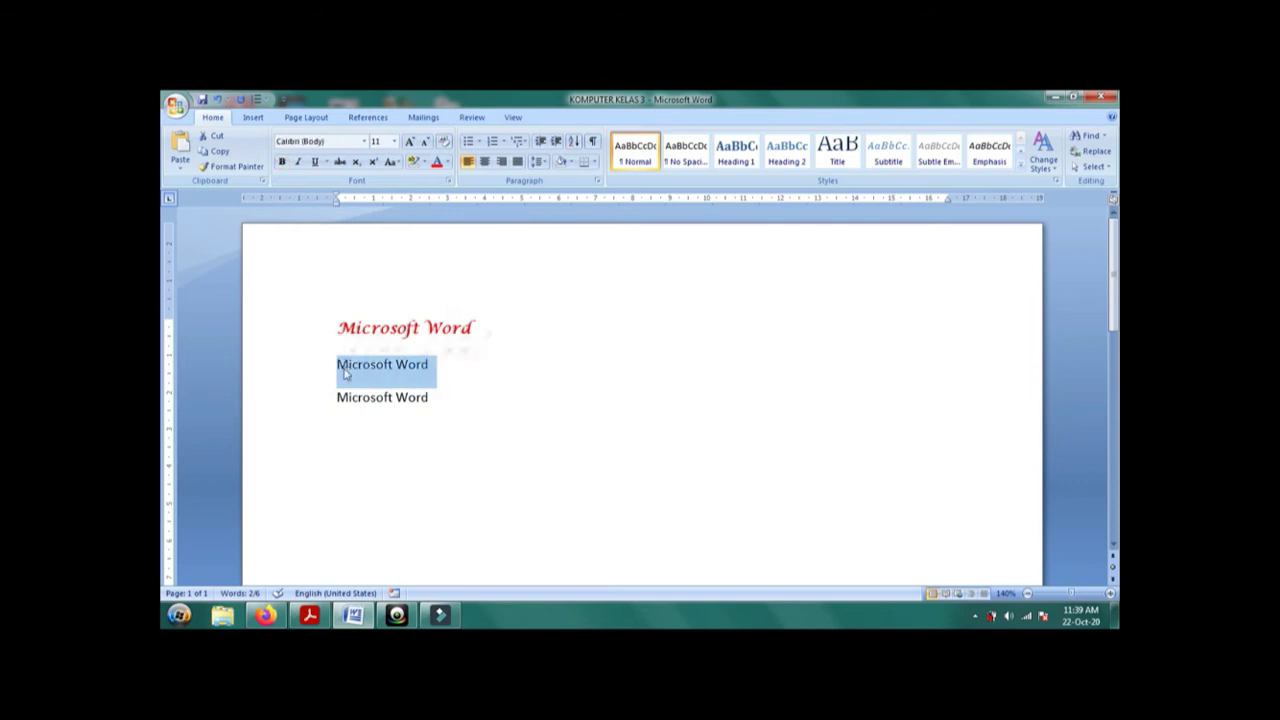
pyautogui.click(300, 163)
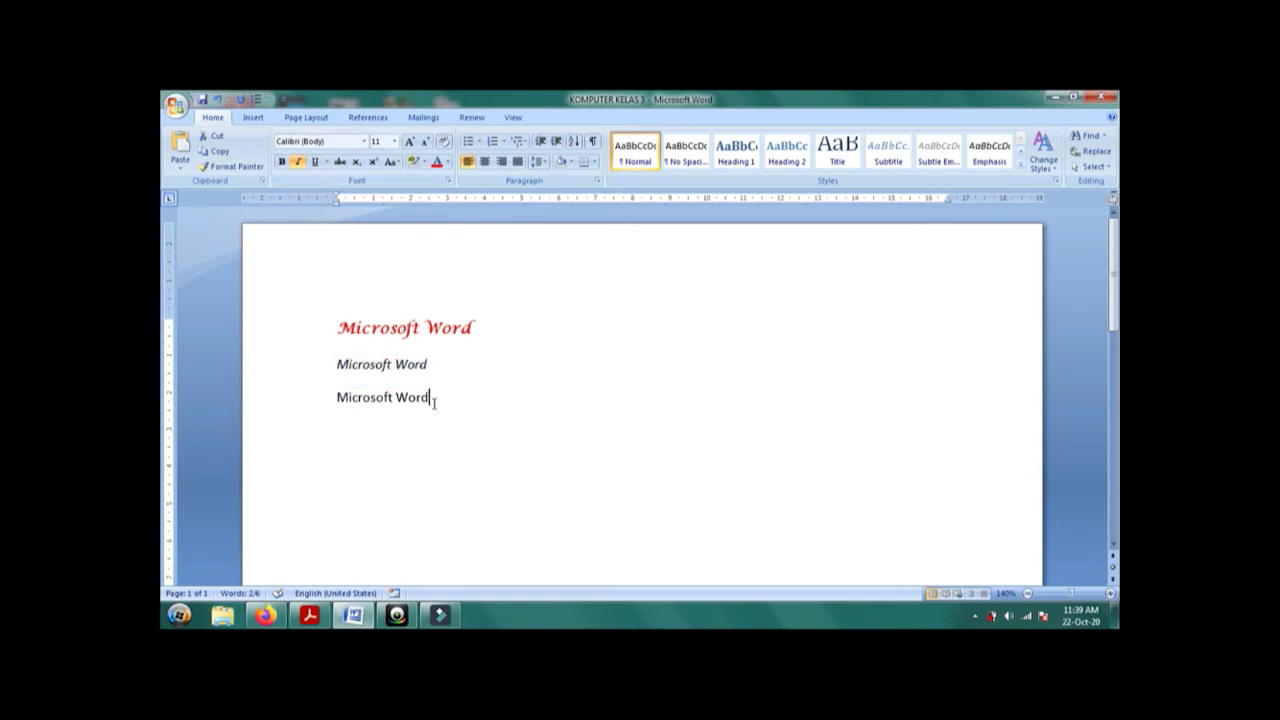
pyautogui.moveTo(434, 398); pyautogui.dragTo(337, 398)
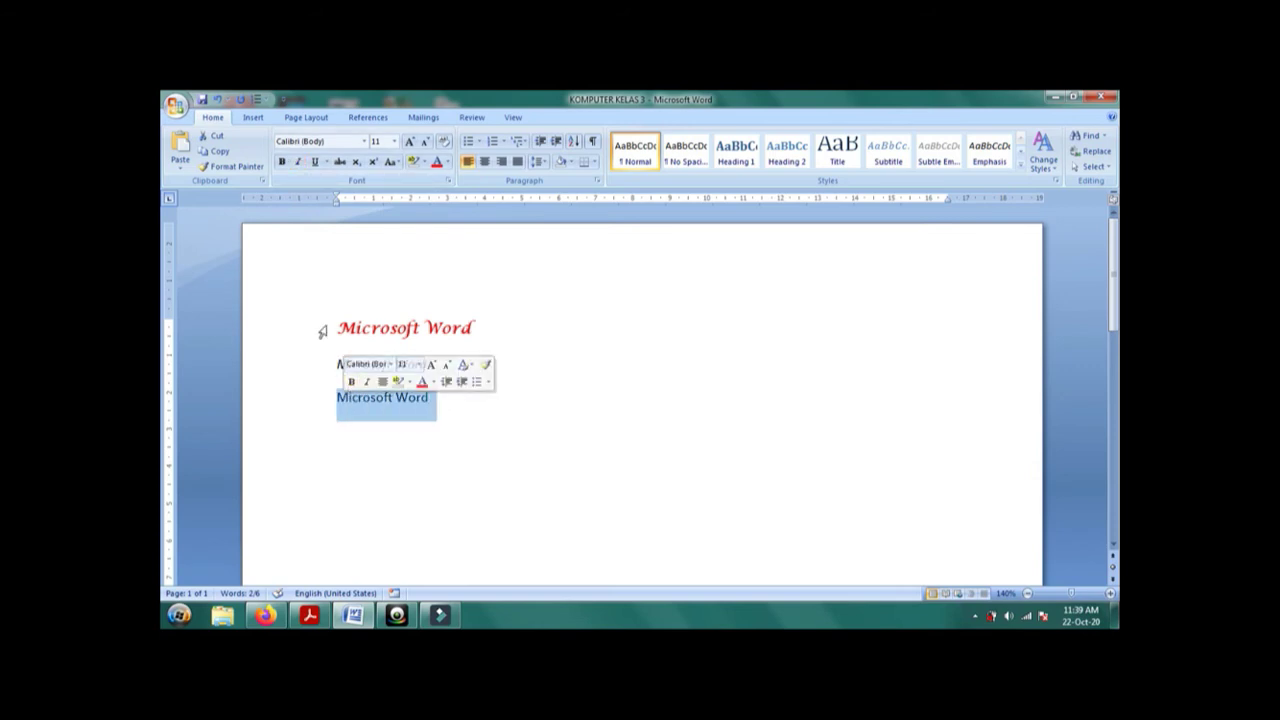
pyautogui.click(316, 163)
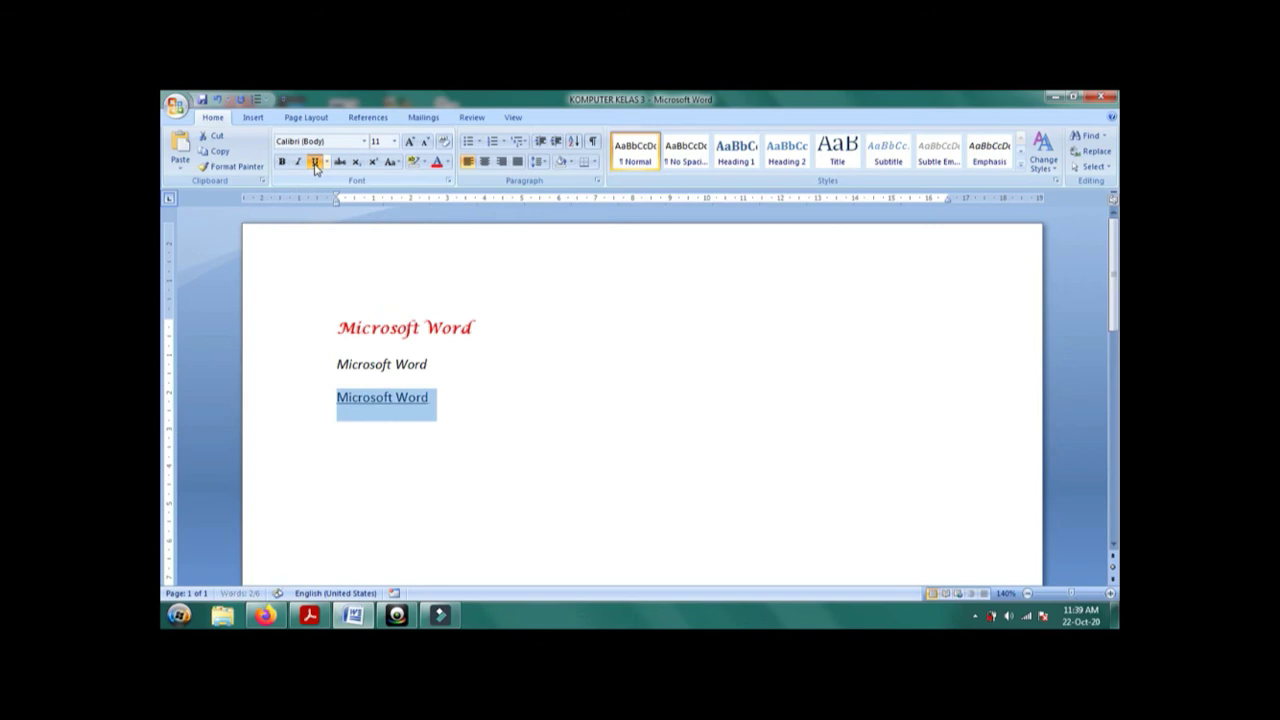
# Reselect each of the three lines to check their formatting, ending on the empty line below.
pyautogui.click(518, 448)
pyautogui.click(476, 330)
pyautogui.moveTo(477, 331); pyautogui.dragTo(348, 328)
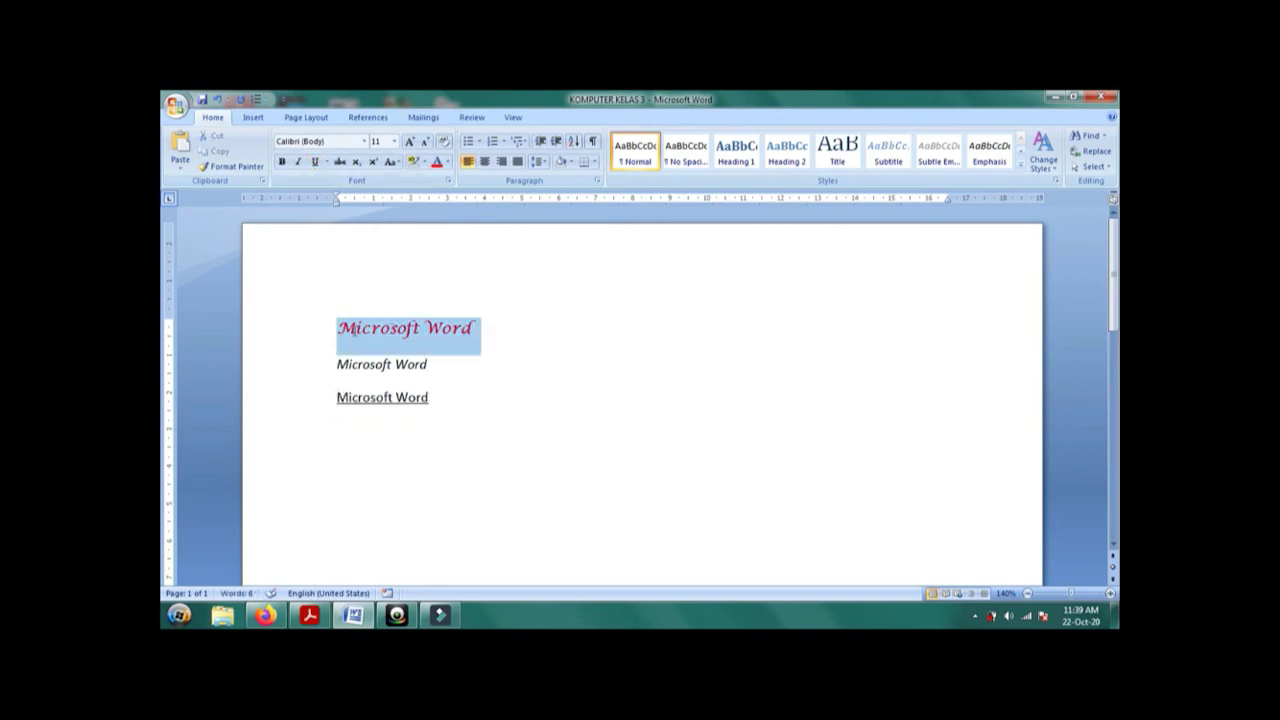
pyautogui.click(428, 364)
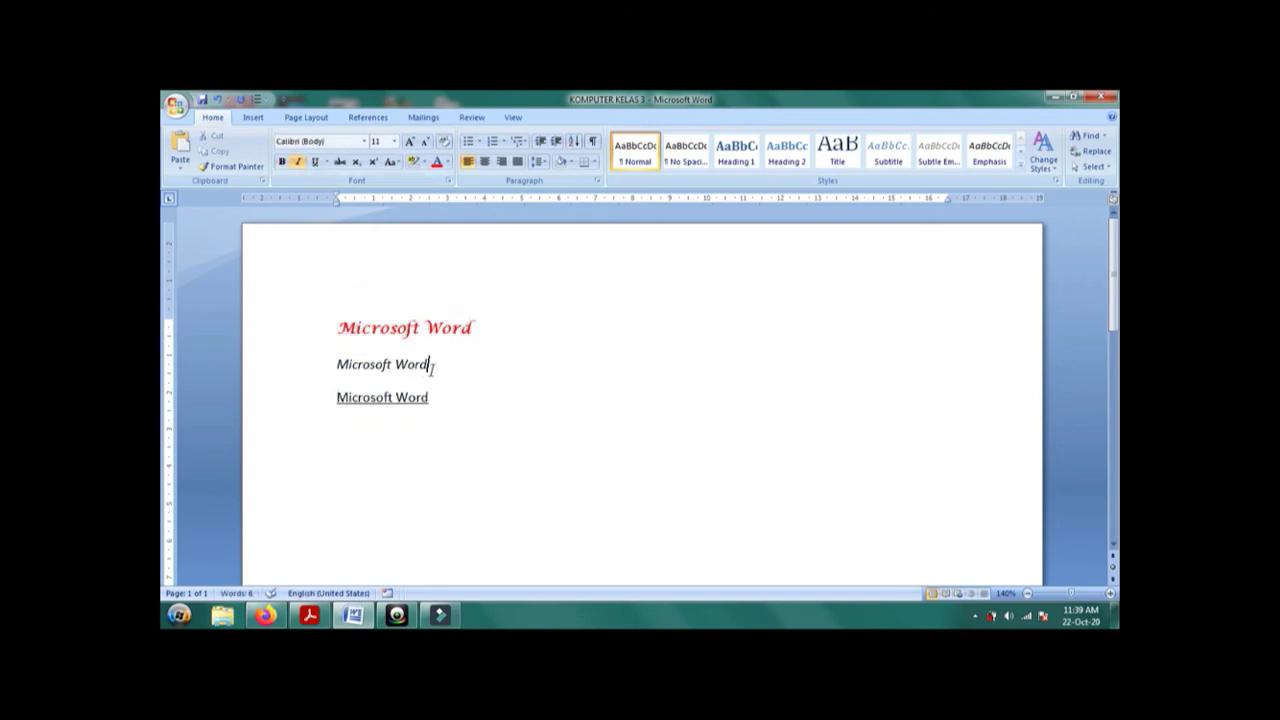
pyautogui.moveTo(428, 365); pyautogui.dragTo(337, 368)
pyautogui.click(440, 398)
pyautogui.moveTo(440, 398); pyautogui.dragTo(337, 410)
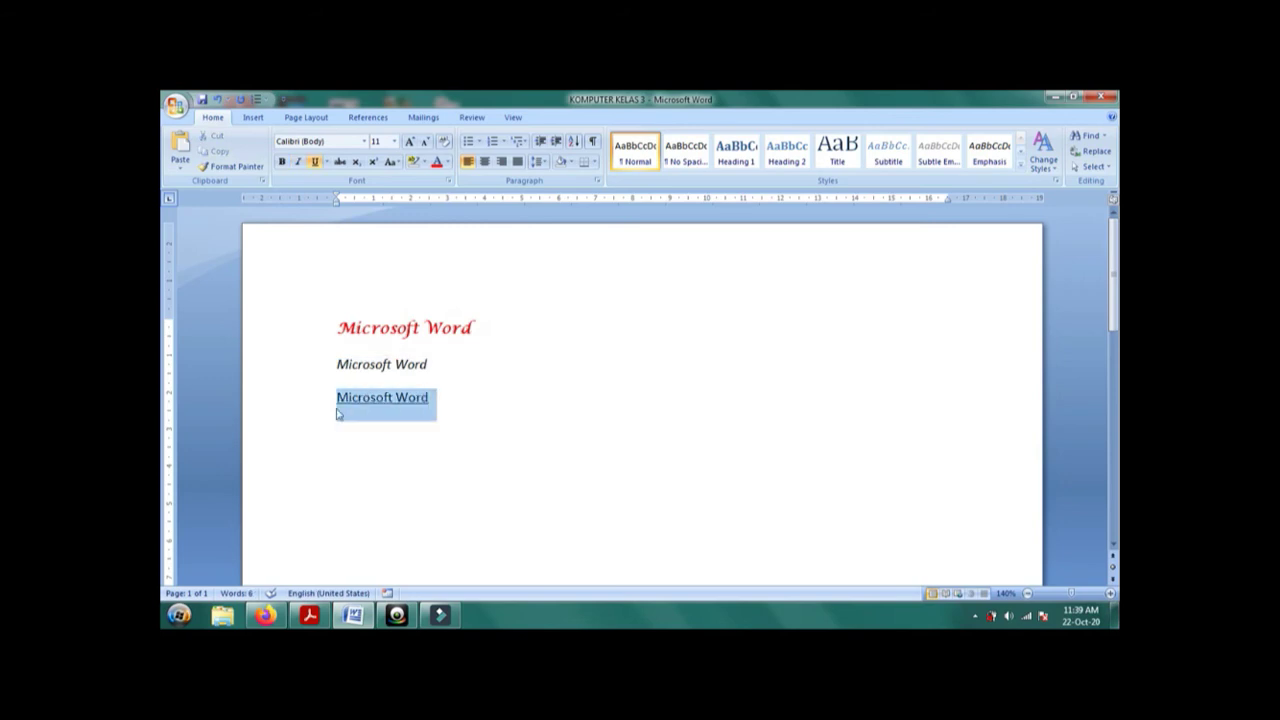
pyautogui.click(528, 422)
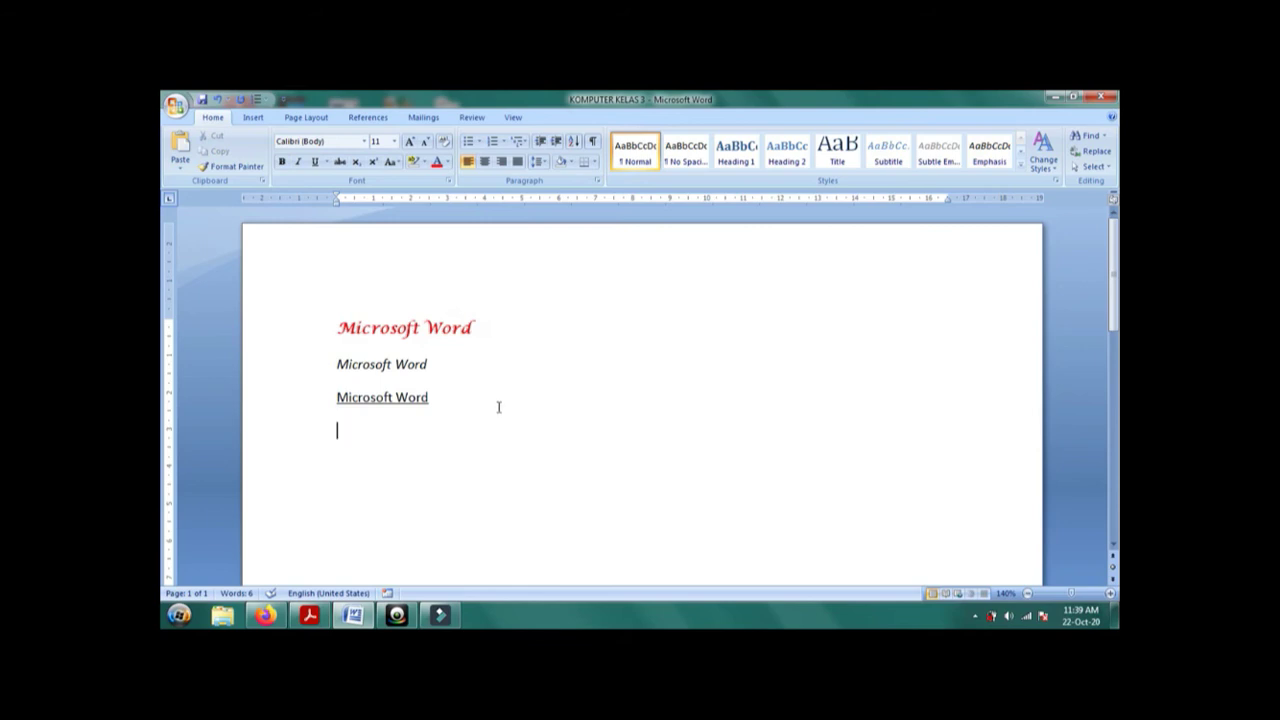
# Apply the Yellow text highlight colour to the italic second line.
pyautogui.moveTo(432, 364); pyautogui.dragTo(336, 366)
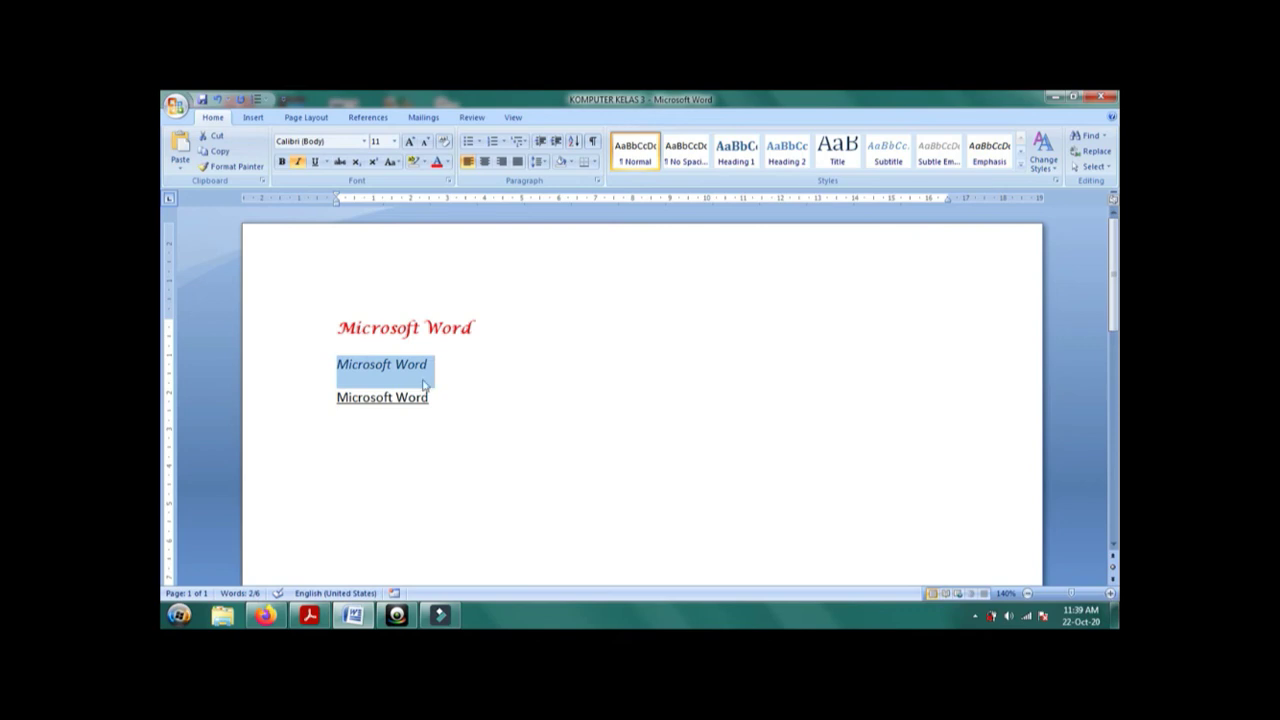
pyautogui.click(425, 170)
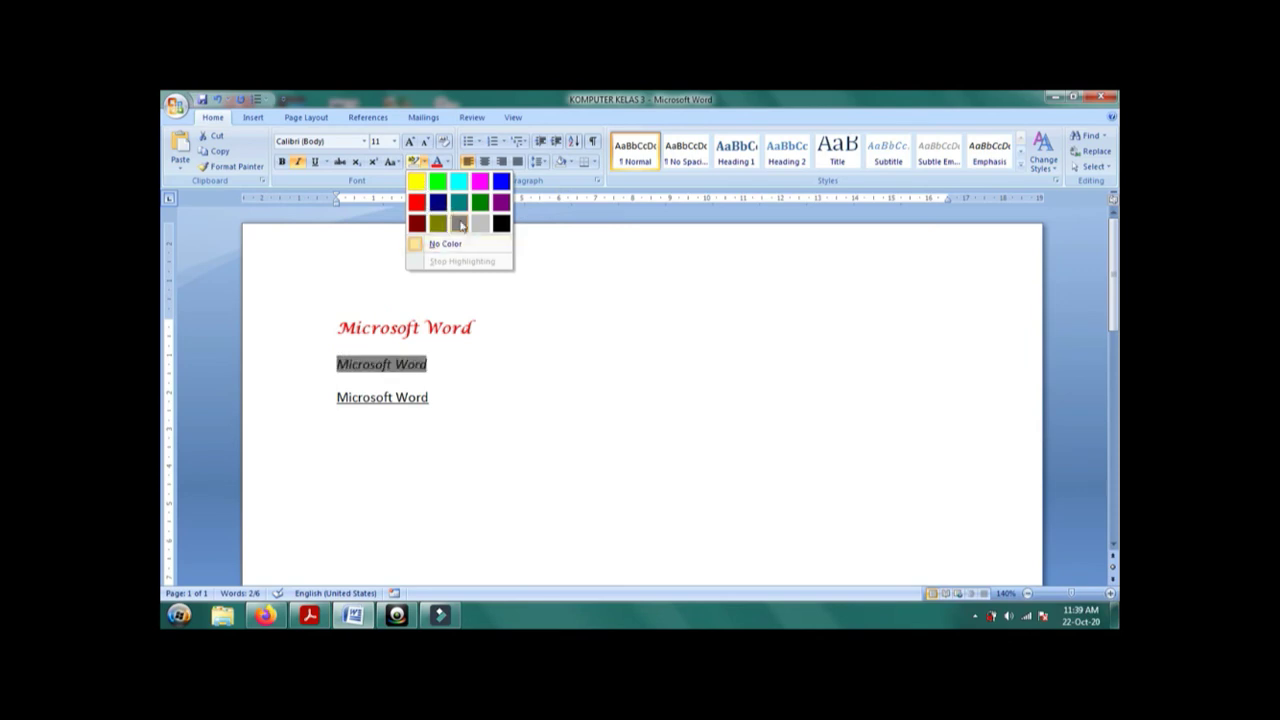
pyautogui.click(417, 185)
pyautogui.click(446, 372)
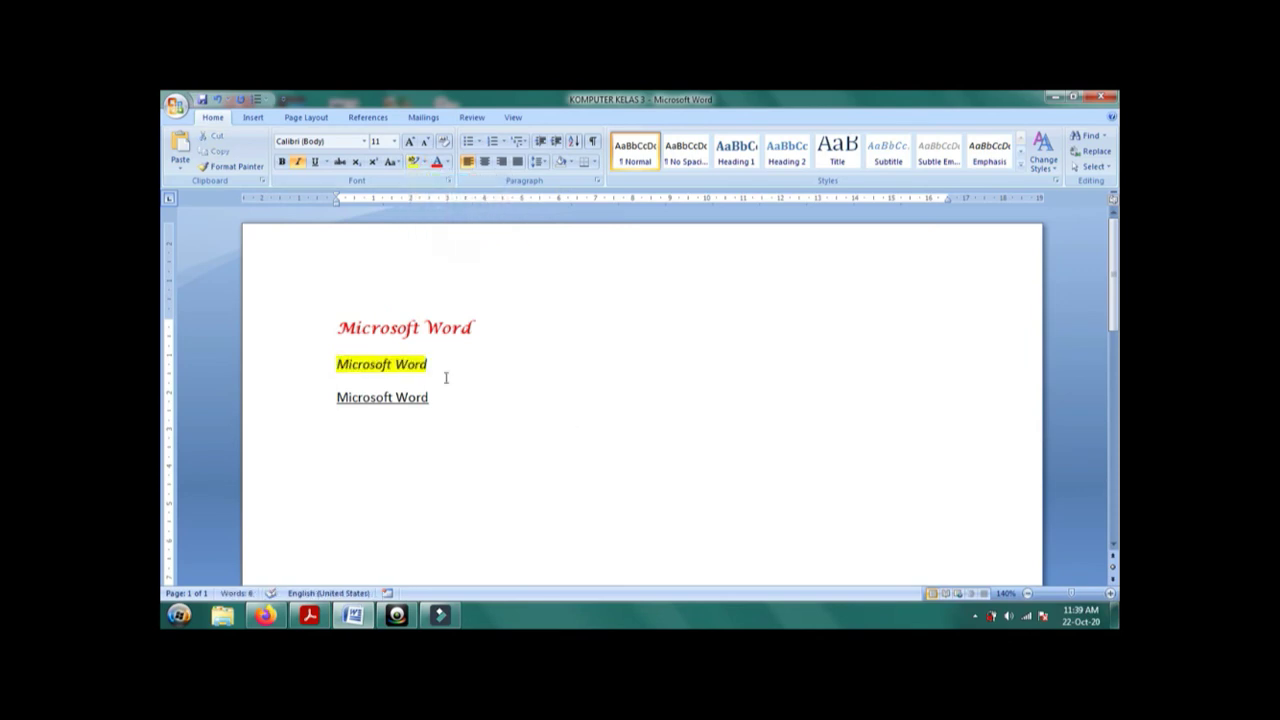
pyautogui.tripleClick(431, 364)
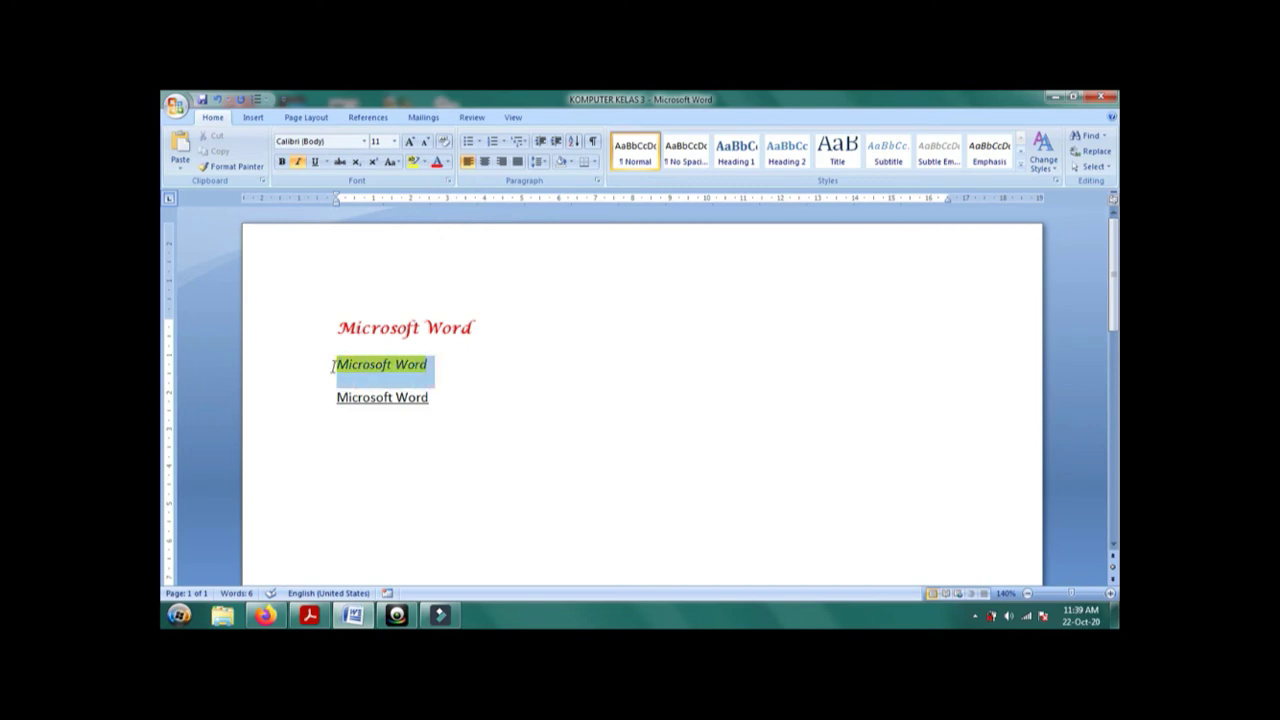
pyautogui.click(461, 385)
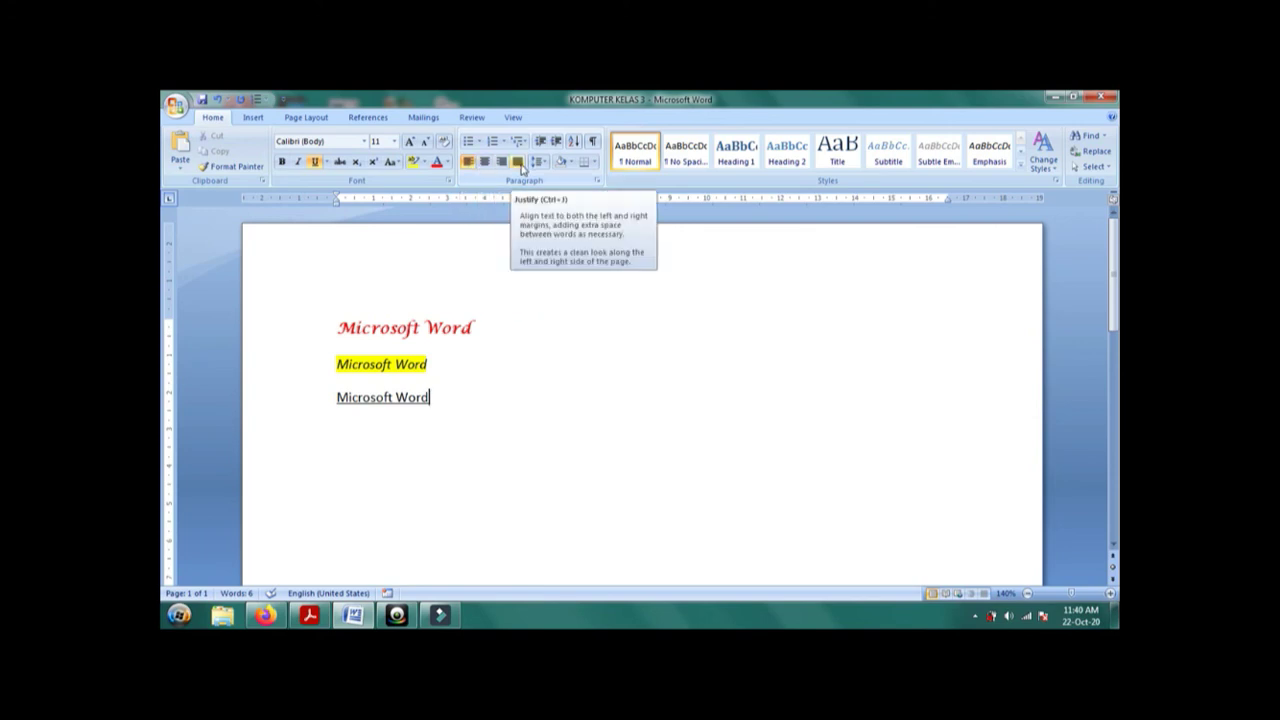
# Center the yellow-highlighted second 'Microsoft Word' line.
pyautogui.click(511, 347)
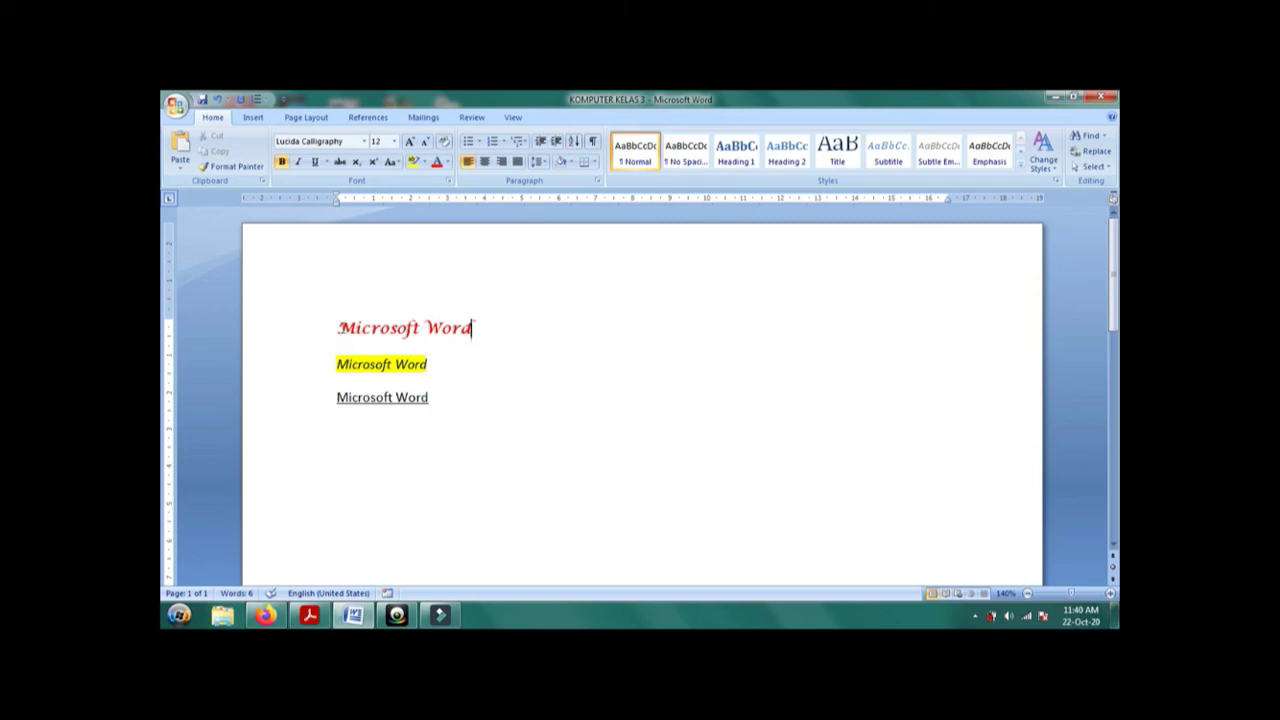
pyautogui.moveTo(338, 328); pyautogui.dragTo(476, 334)
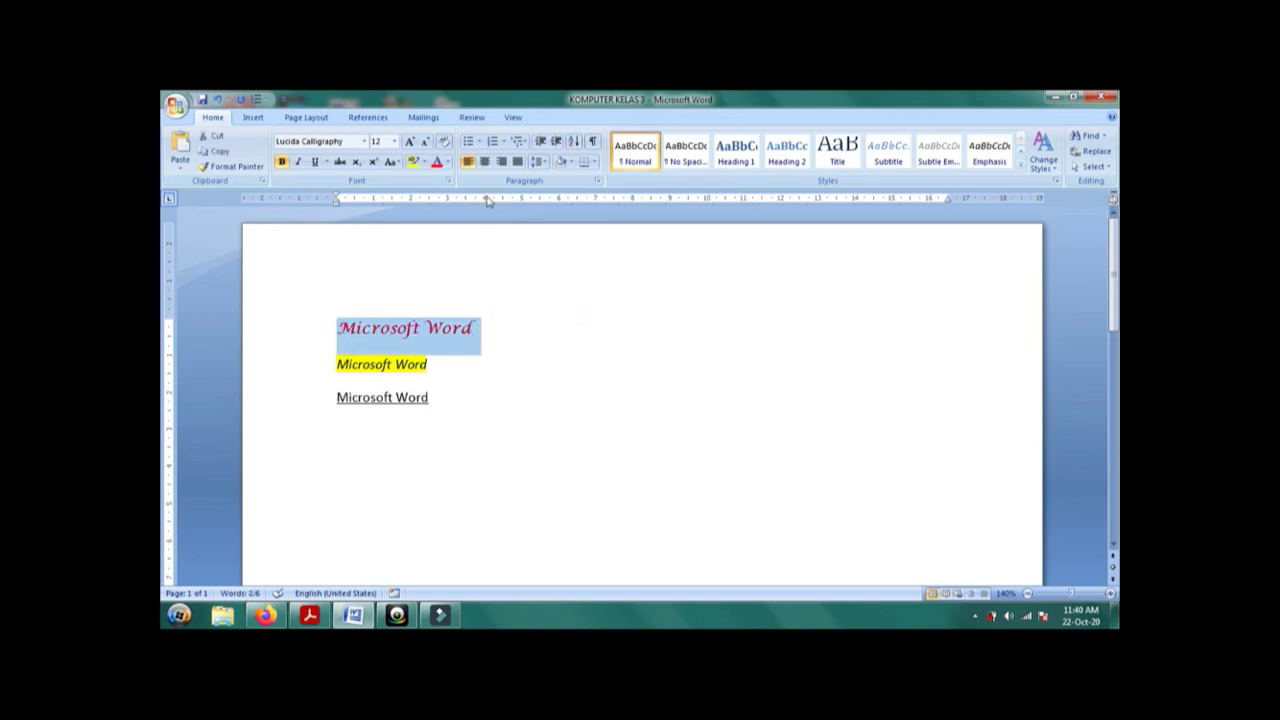
pyautogui.click(433, 367)
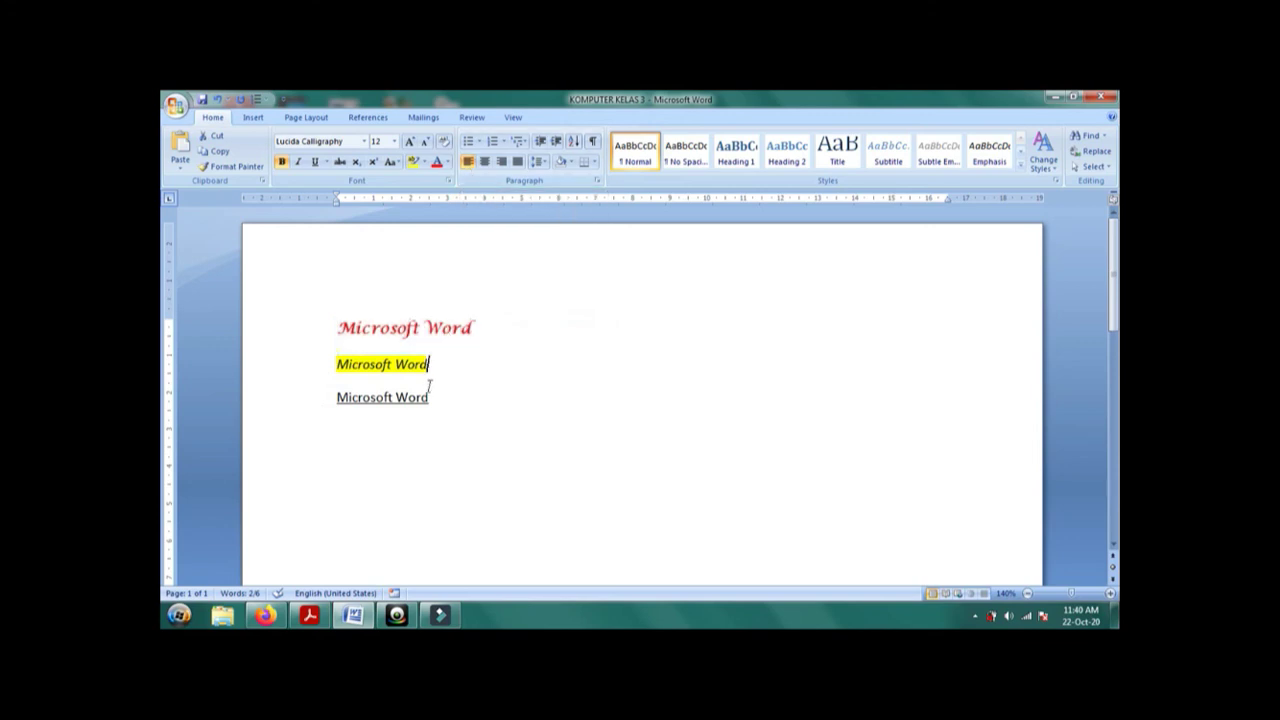
pyautogui.tripleClick(430, 365)
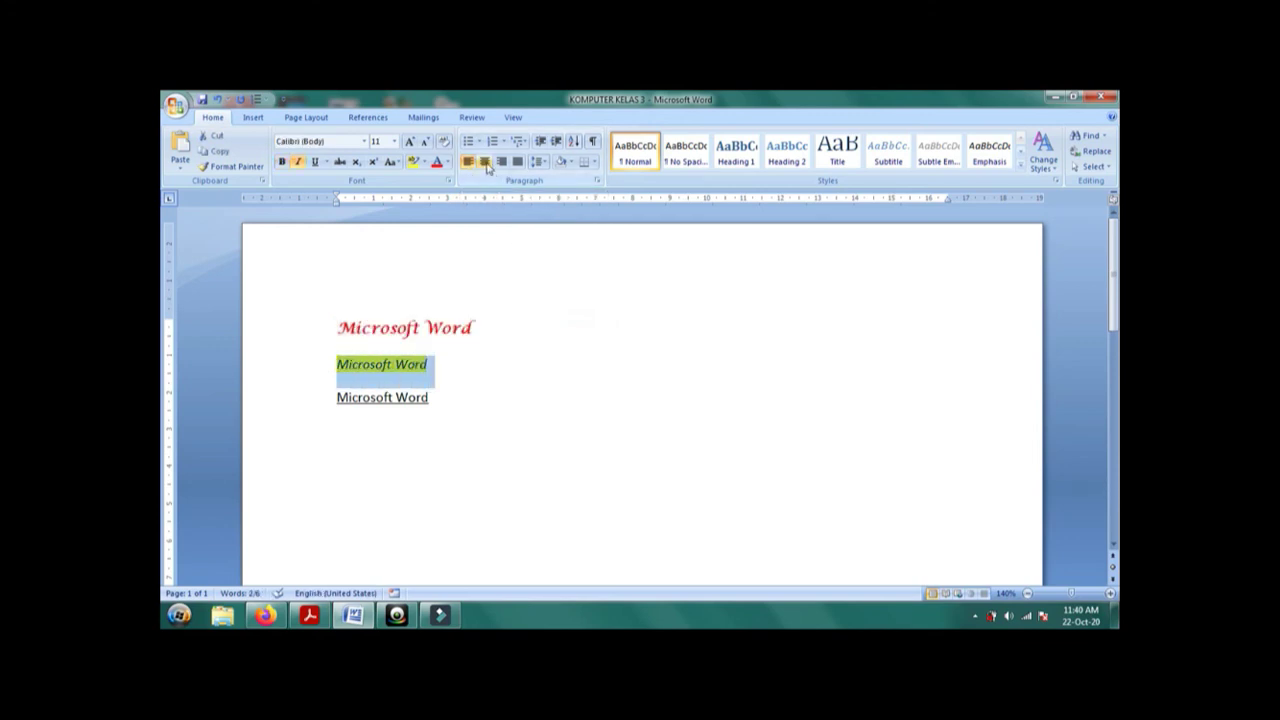
pyautogui.click(484, 162)
pyautogui.click(637, 426)
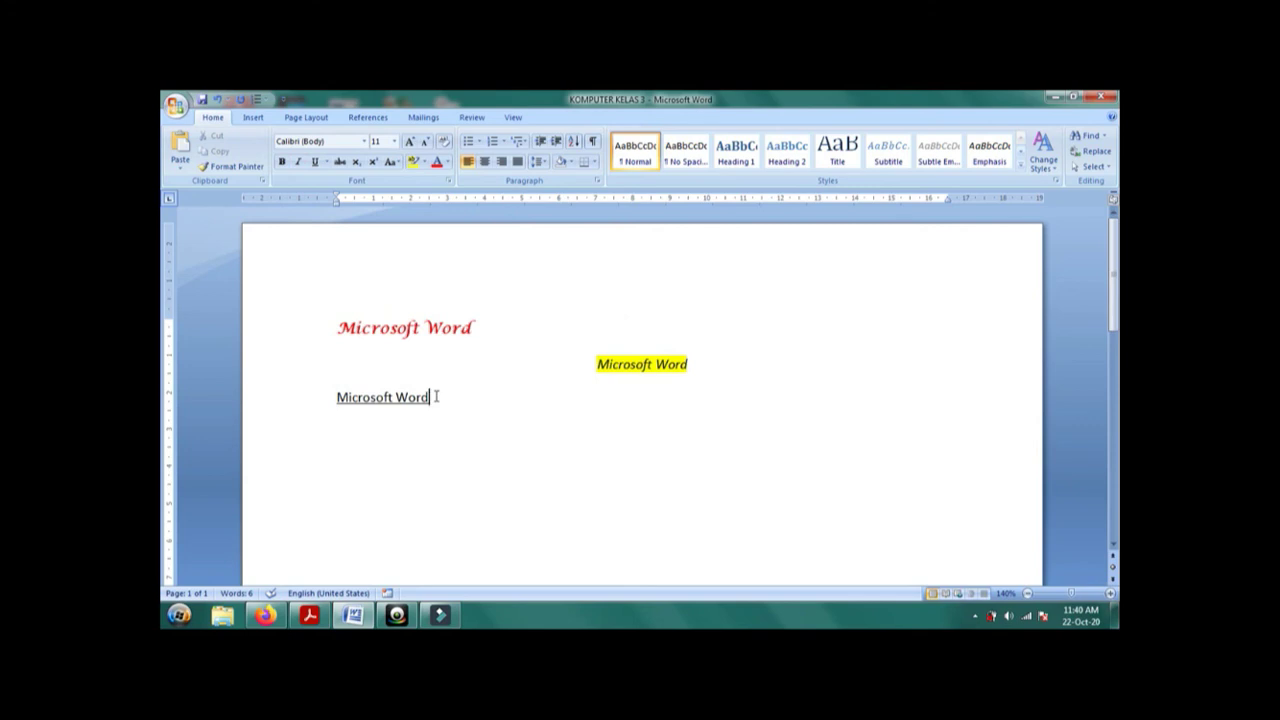
# Align the underlined third line right, then move to a new empty line below.
pyautogui.tripleClick(363, 397)
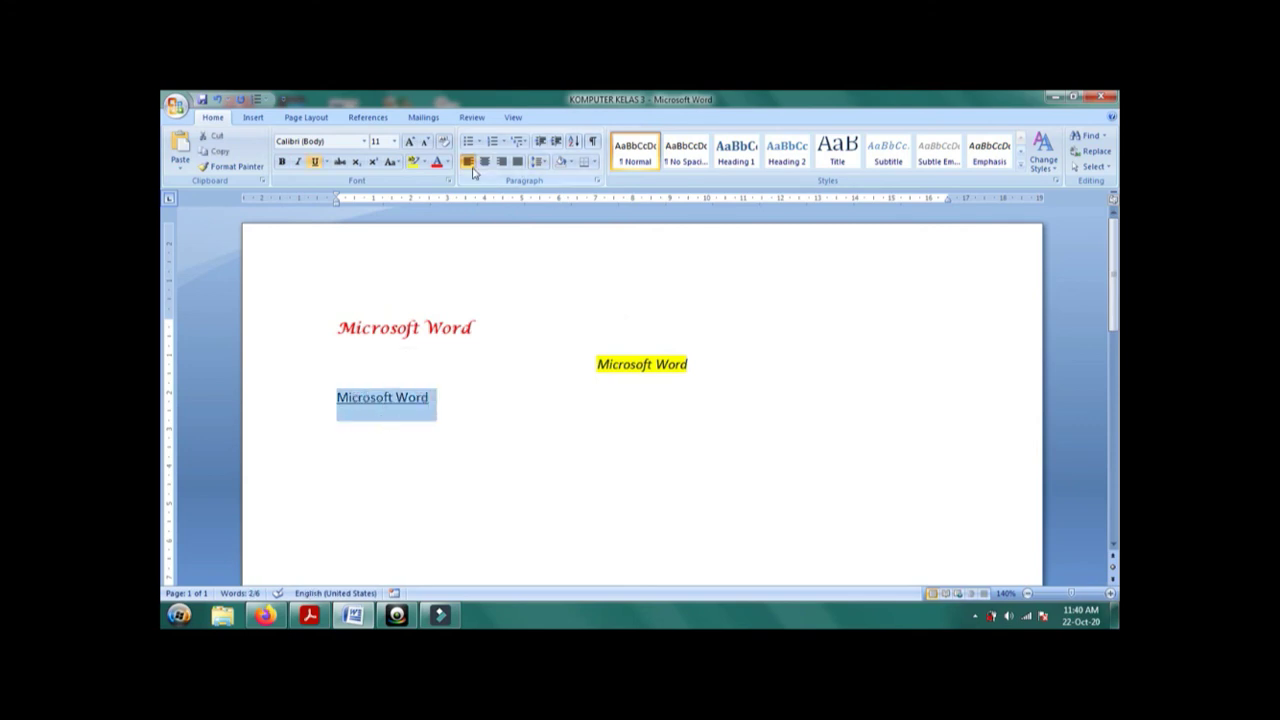
pyautogui.click(500, 161)
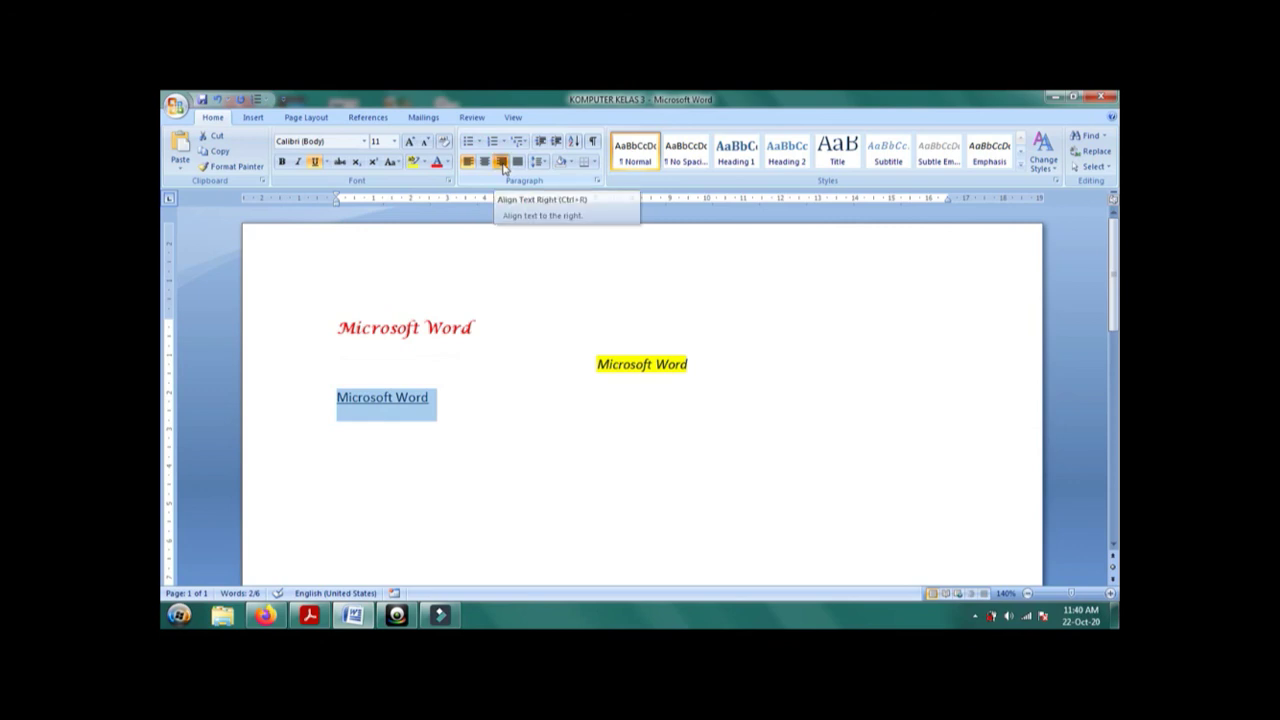
pyautogui.click(633, 472)
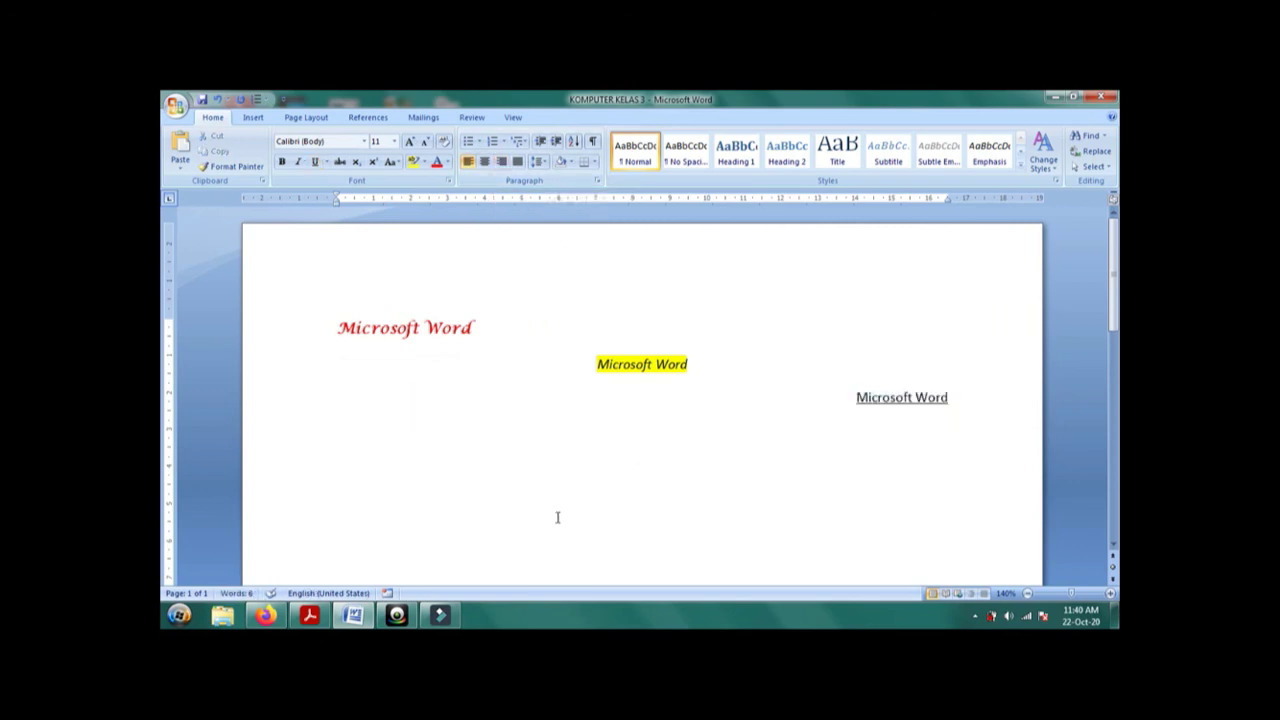
pyautogui.moveTo(472, 330); pyautogui.dragTo(340, 332)
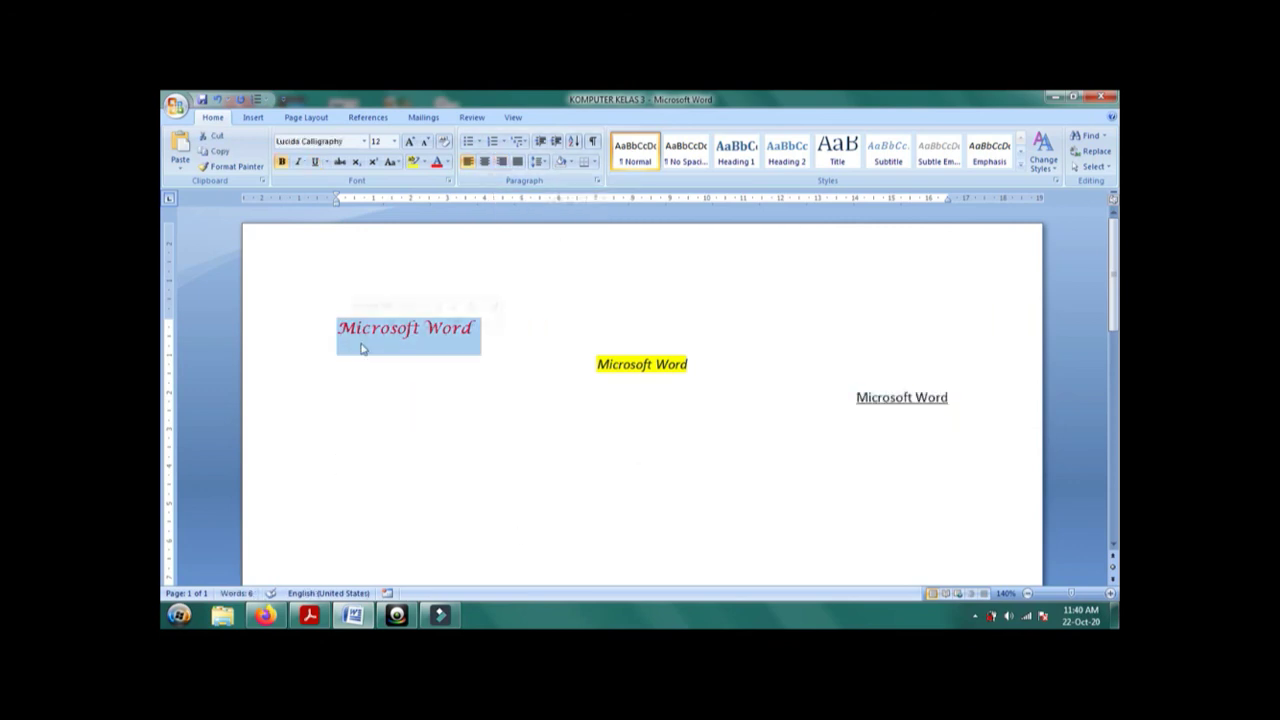
pyautogui.click(716, 373)
pyautogui.moveTo(676, 370); pyautogui.dragTo(600, 378)
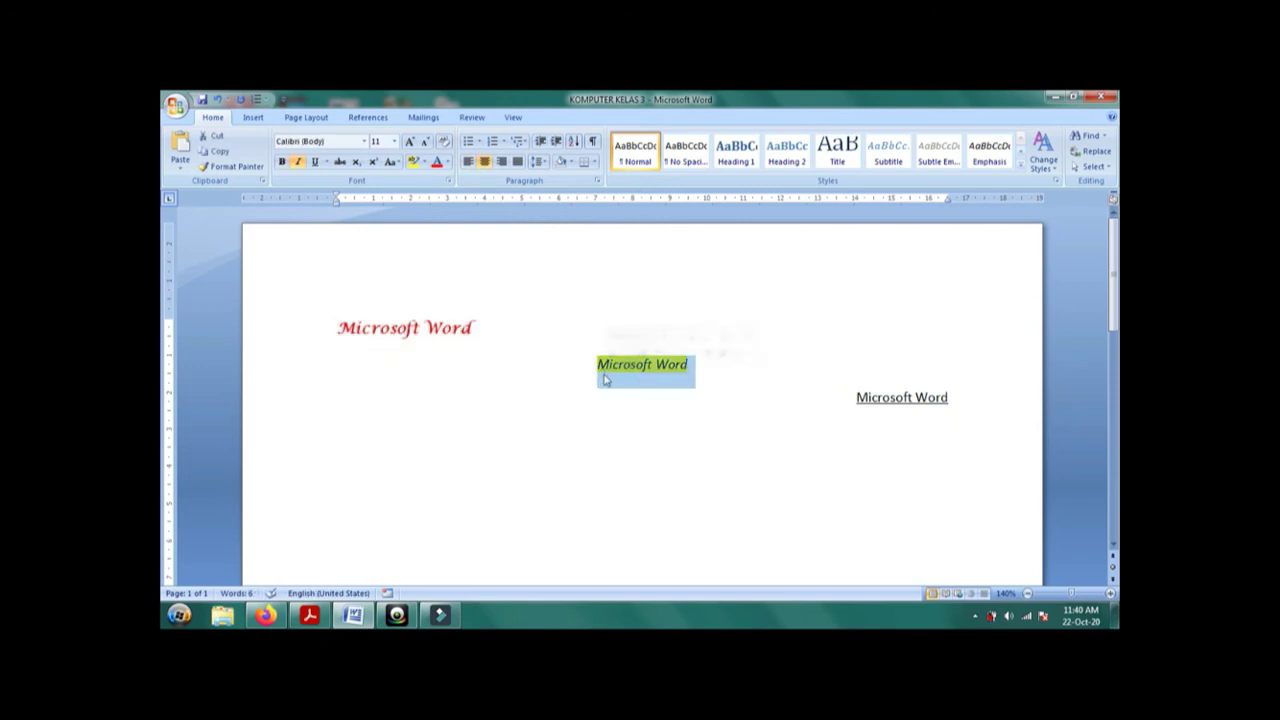
pyautogui.moveTo(992, 413); pyautogui.dragTo(896, 407)
pyautogui.click(779, 484)
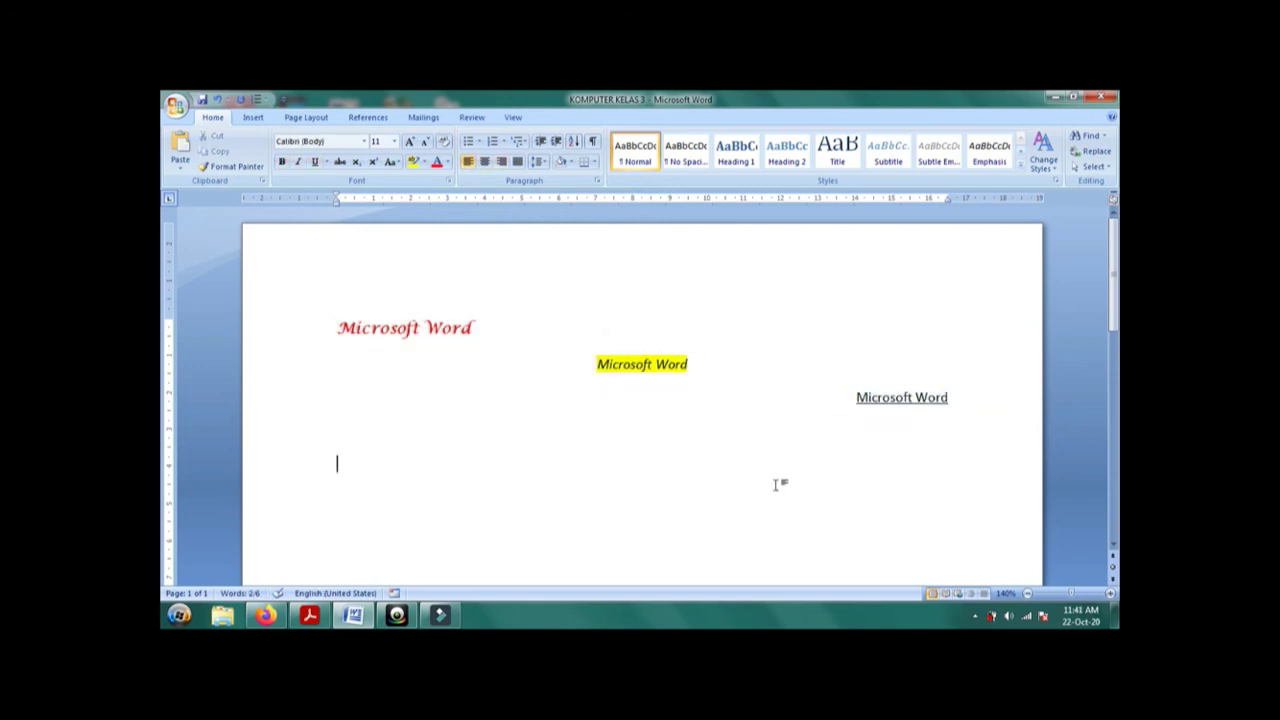
# Type the sentence calling Microsoft Word a word processor, correcting the last letter of the final word.
pyautogui.scroll(-2, 594, 470)
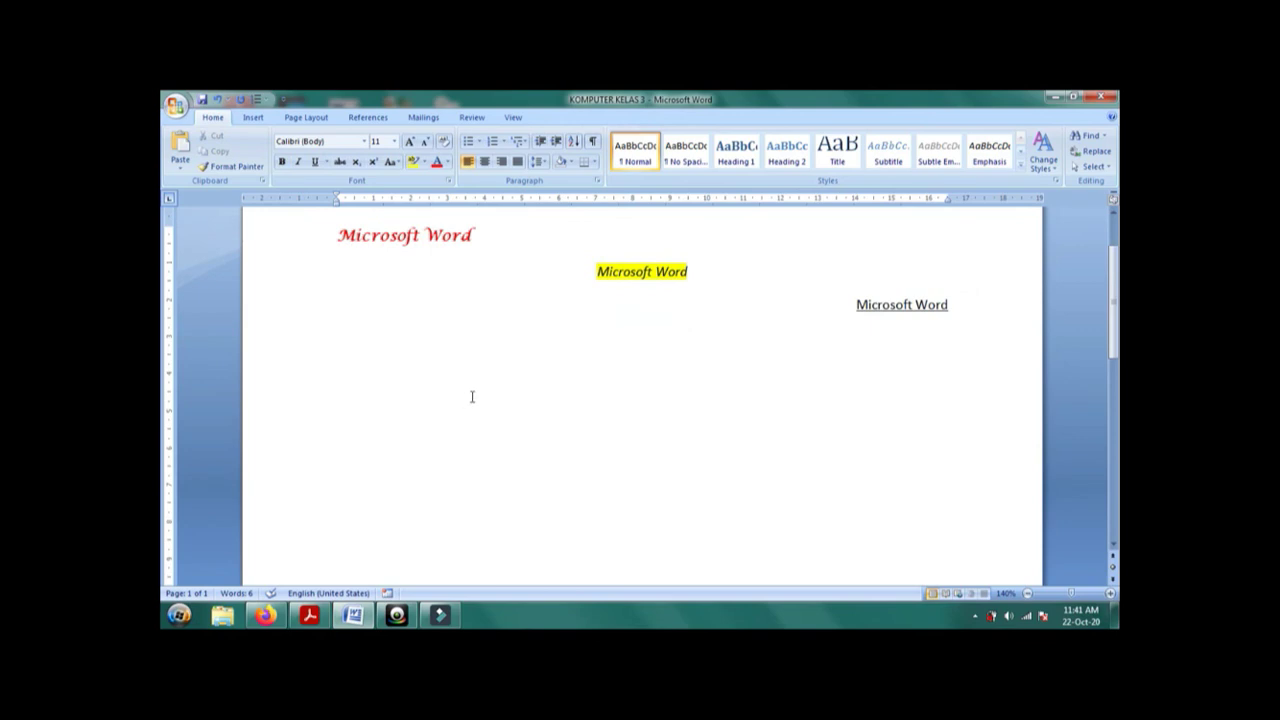
pyautogui.write('mi')
pyautogui.write('os')
pyautogui.write('oft wor')
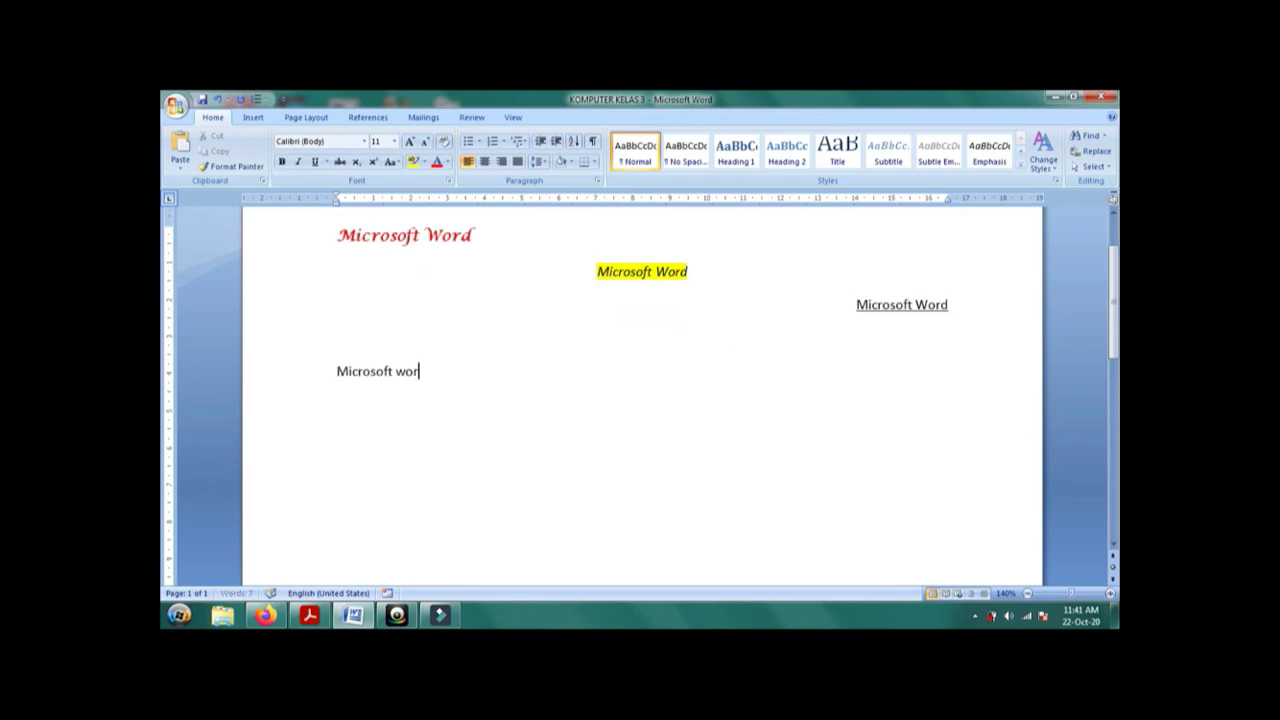
pyautogui.write('d adala')
pyautogui.write('h aplik')
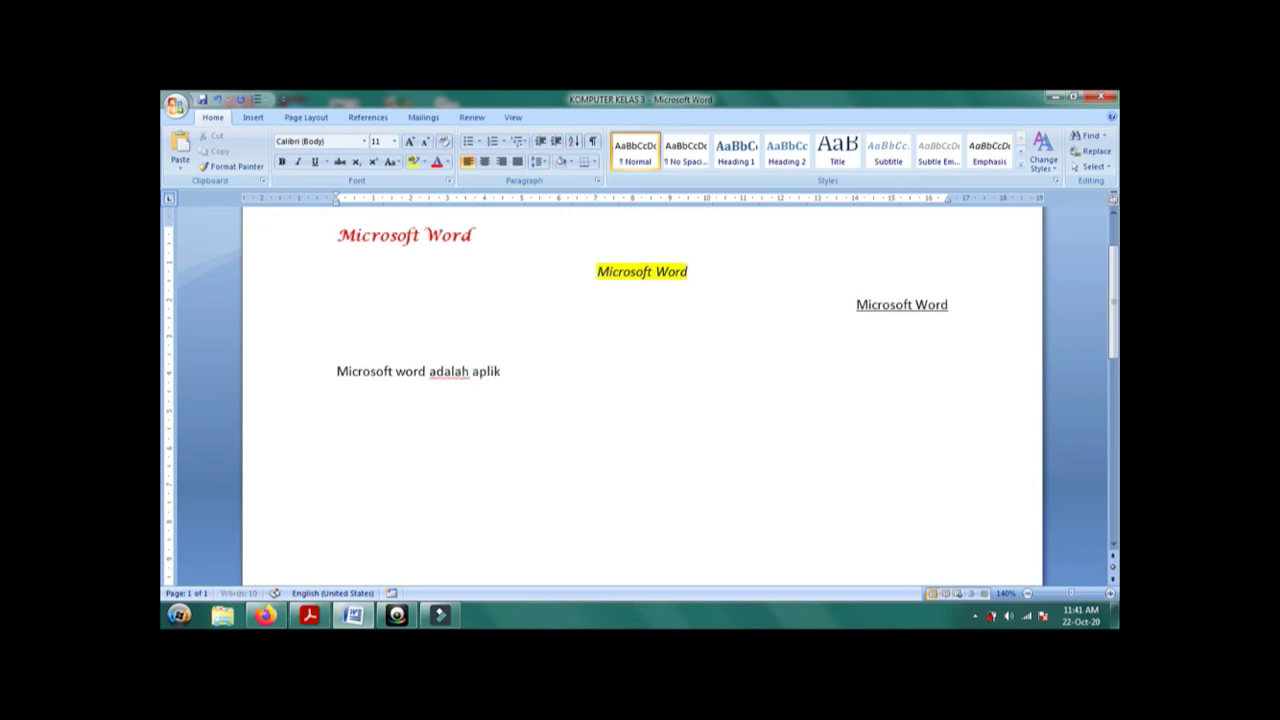
pyautogui.write('asi peng')
pyautogui.write('olah')
pyautogui.write(' kata ya')
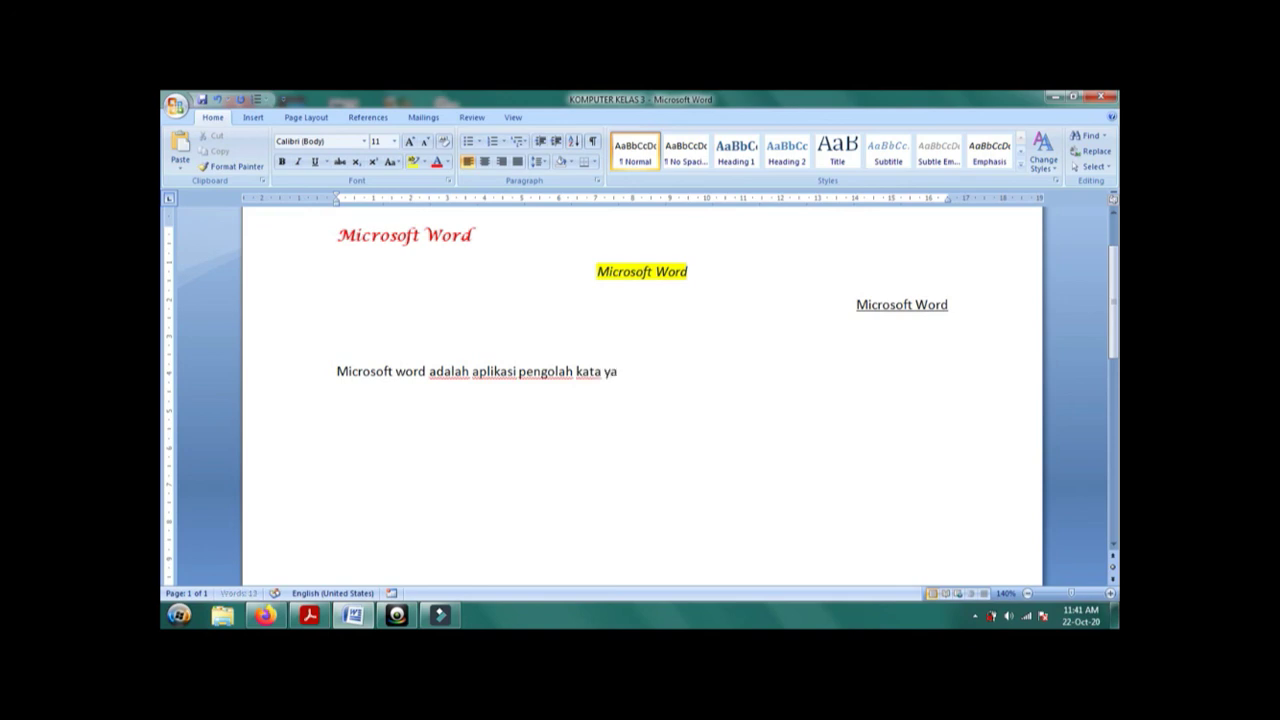
pyautogui.write('ng dira')
pyautogui.write('ng diran')
pyautogui.write('cang o')
pyautogui.write('lej ')
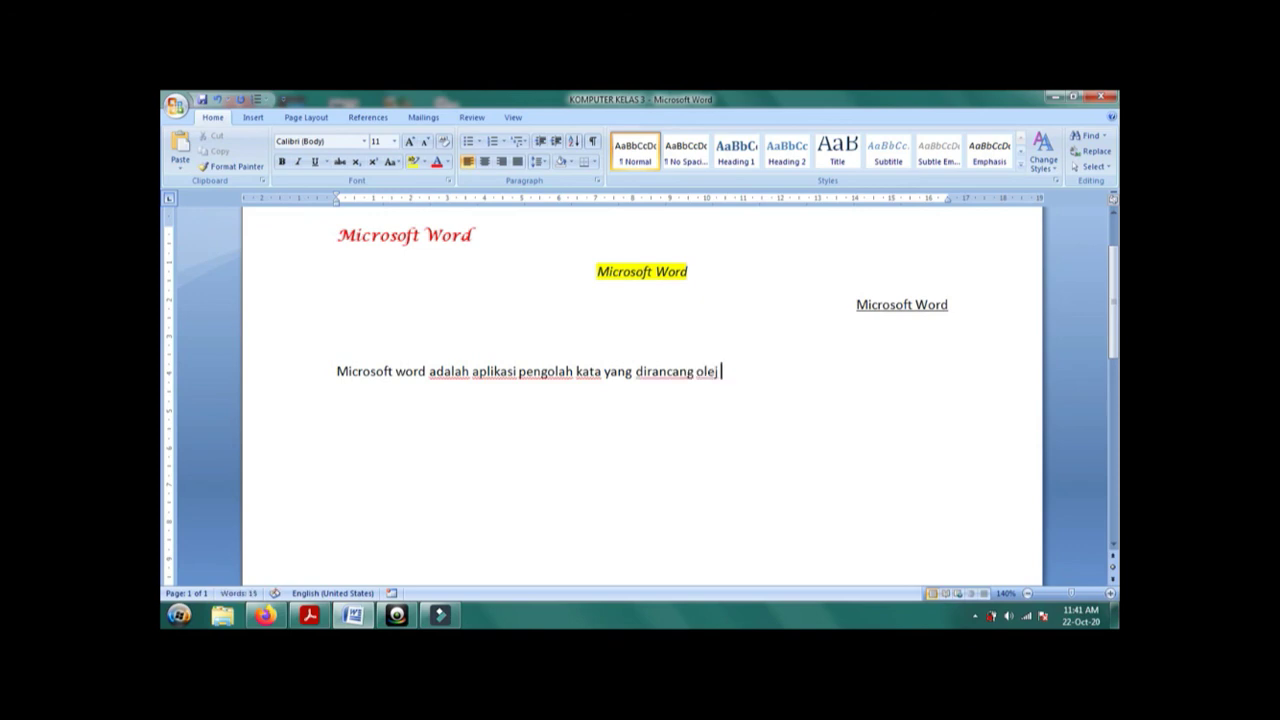
pyautogui.write('M')
pyautogui.write('o')
pyautogui.write('Cor')
pyautogui.write('o')
pyautogui.write('p')
pyautogui.write('orpor')
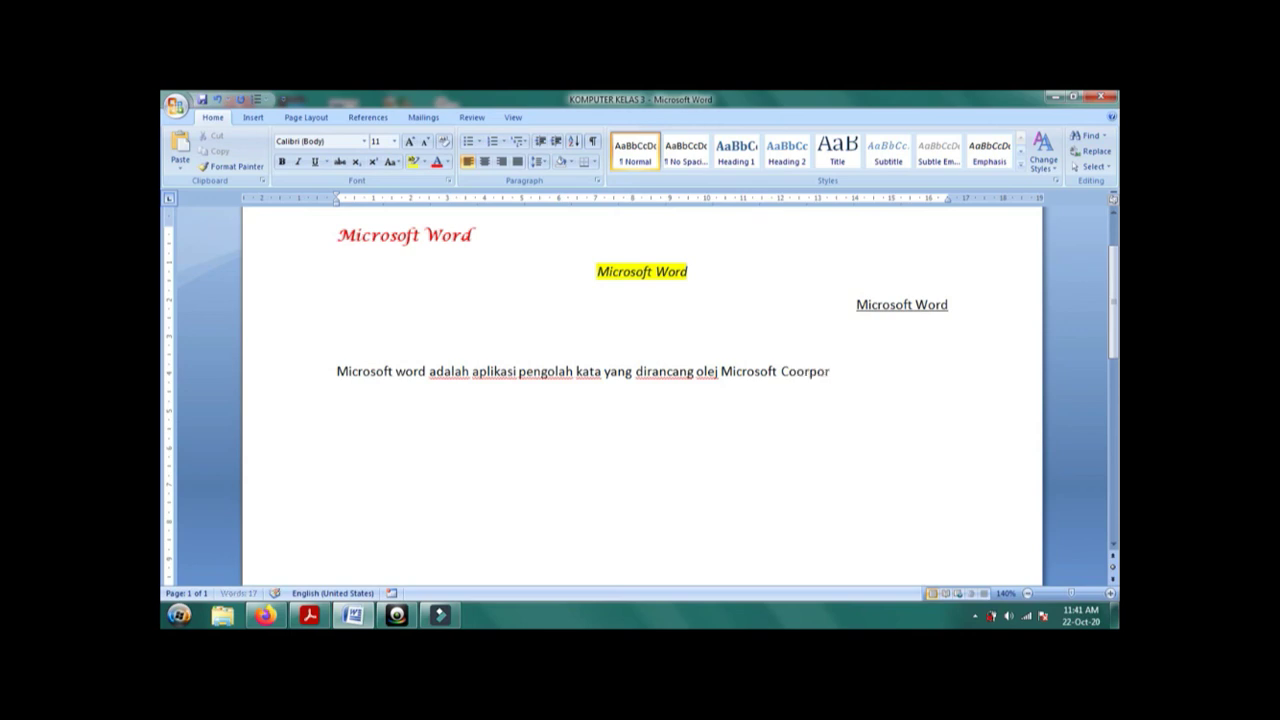
pyautogui.write('a')
pyautogui.write('tion ')
pyautogui.write('ol')
pyautogui.write('eh')
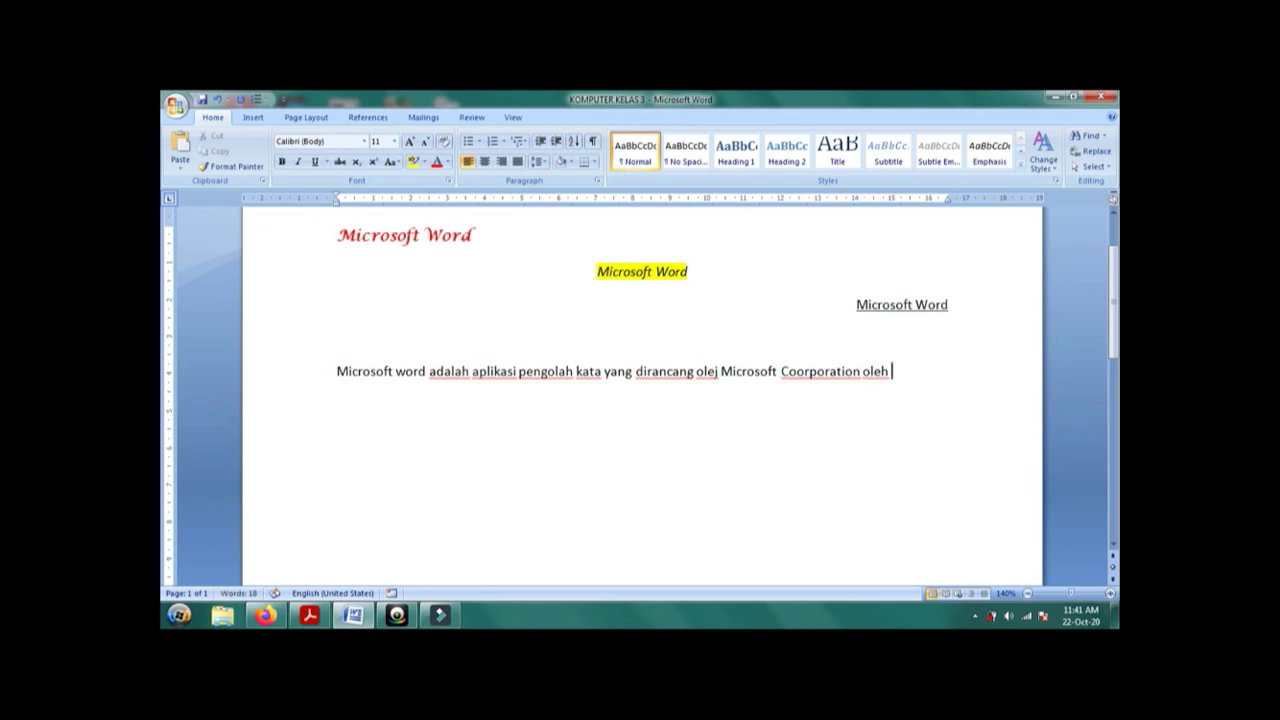
pyautogui.write(' Bil')
pyautogui.write(' G')
pyautogui.write('tea')
pyautogui.press('BackSpace')
pyautogui.write('s')
# Correct the typo 'olej' to 'oleh' and select the sentence paragraph.
pyautogui.moveTo(949, 372)
pyautogui.mouseDown()
pyautogui.moveTo(747, 377)
pyautogui.moveTo(640, 417)
pyautogui.mouseUp()
pyautogui.click(711, 400)
pyautogui.click(719, 372)
pyautogui.press('BackSpace')
pyautogui.write('h')
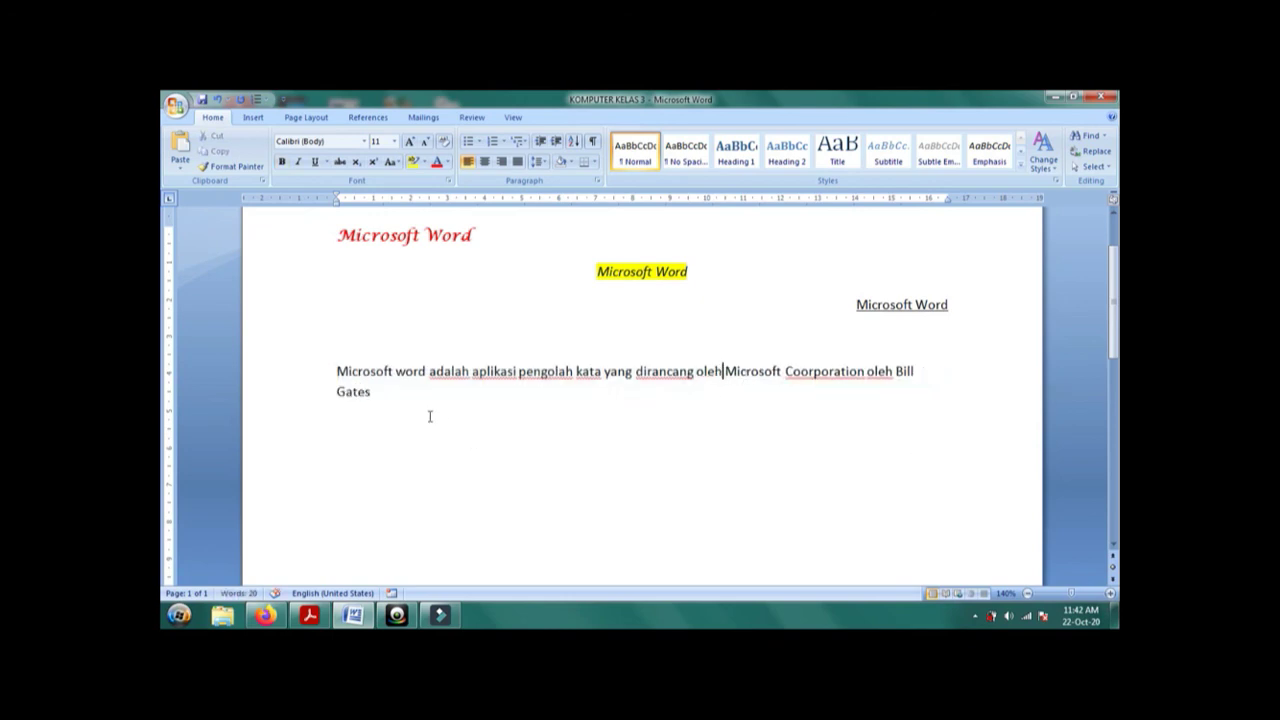
pyautogui.moveTo(430, 416); pyautogui.dragTo(314, 363)
pyautogui.moveTo(417, 429)
pyautogui.mouseDown()
pyautogui.moveTo(330, 384)
pyautogui.moveTo(329, 371)
pyautogui.mouseUp()
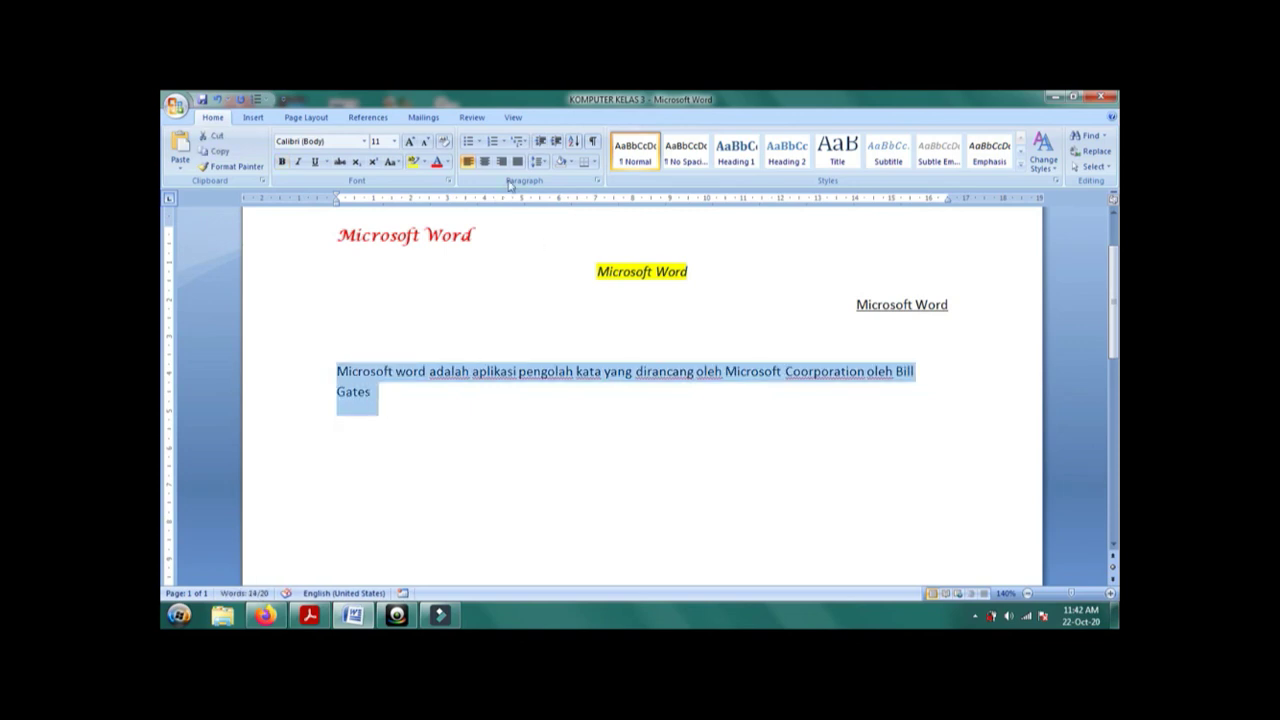
# Justify the paragraph about Microsoft Word after briefly comparing it with left alignment.
pyautogui.click(517, 161)
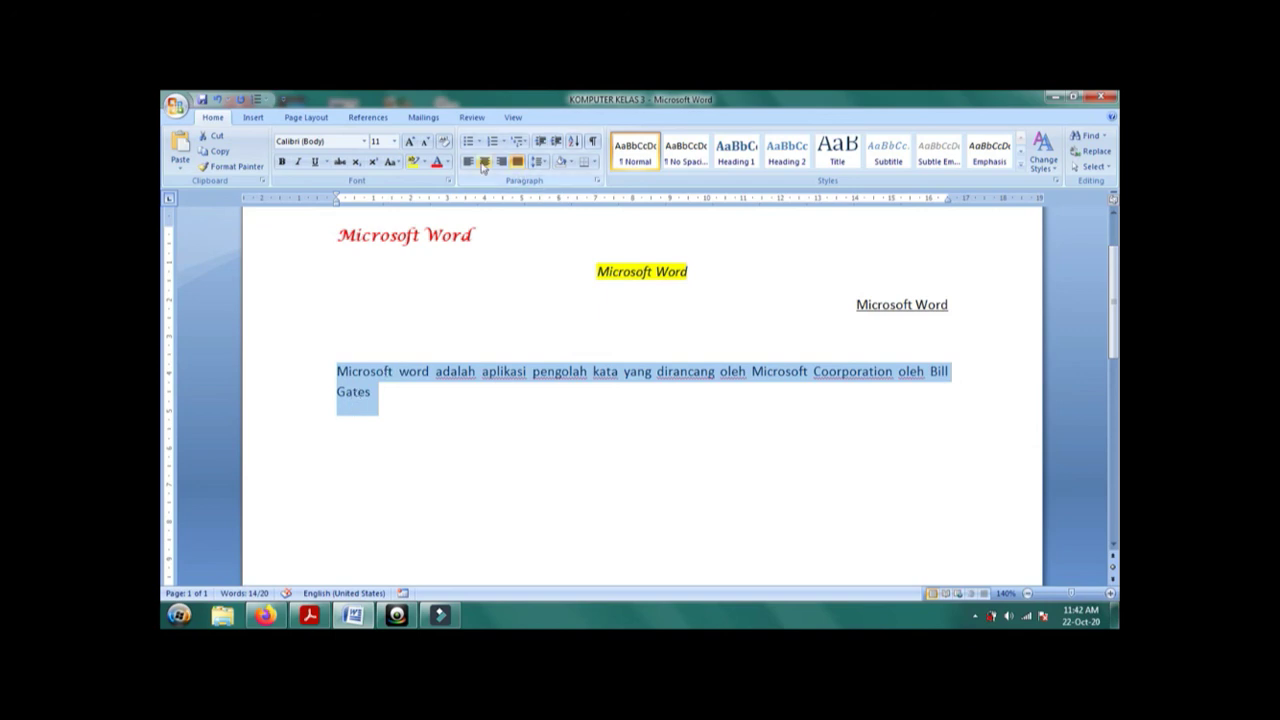
pyautogui.click(467, 165)
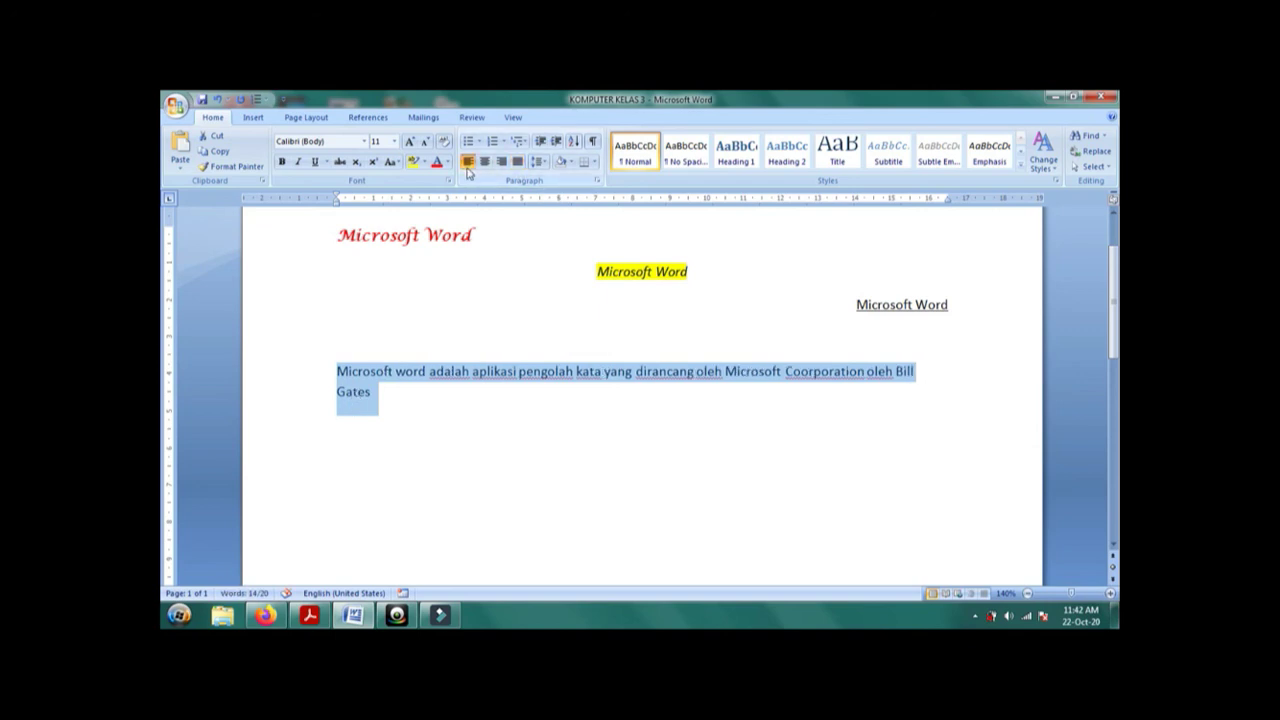
pyautogui.click(517, 163)
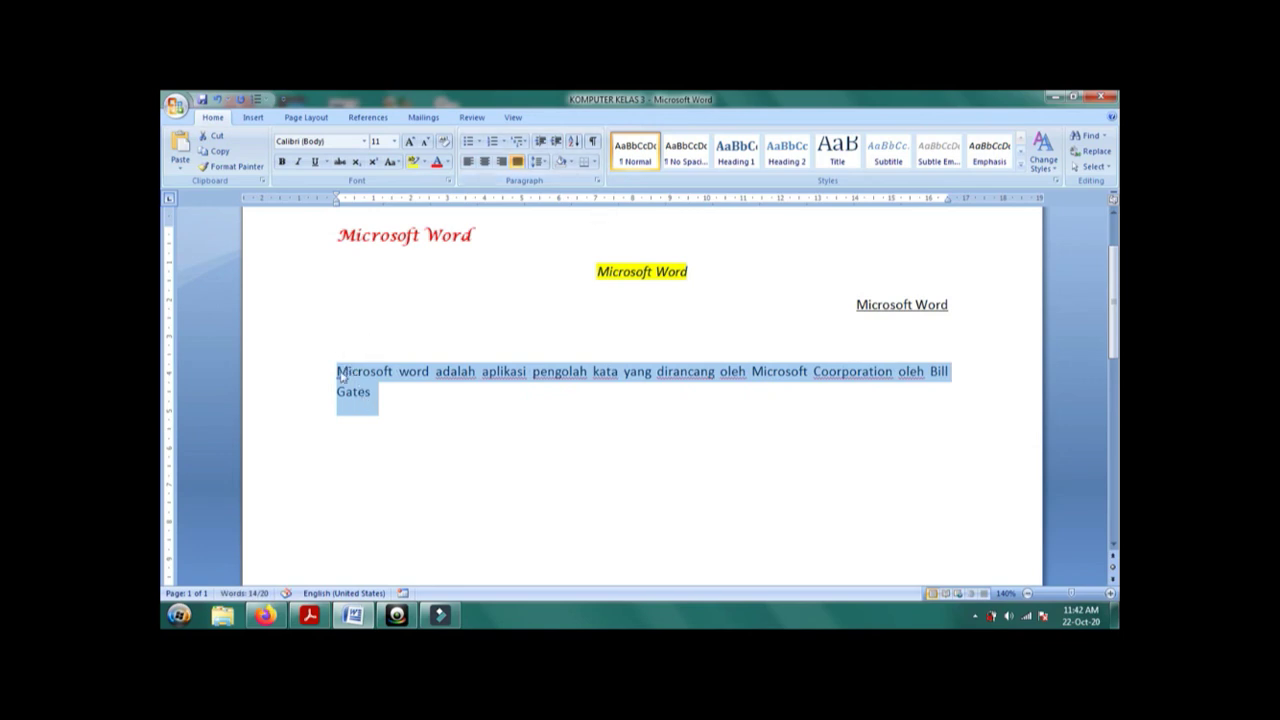
pyautogui.click(785, 477)
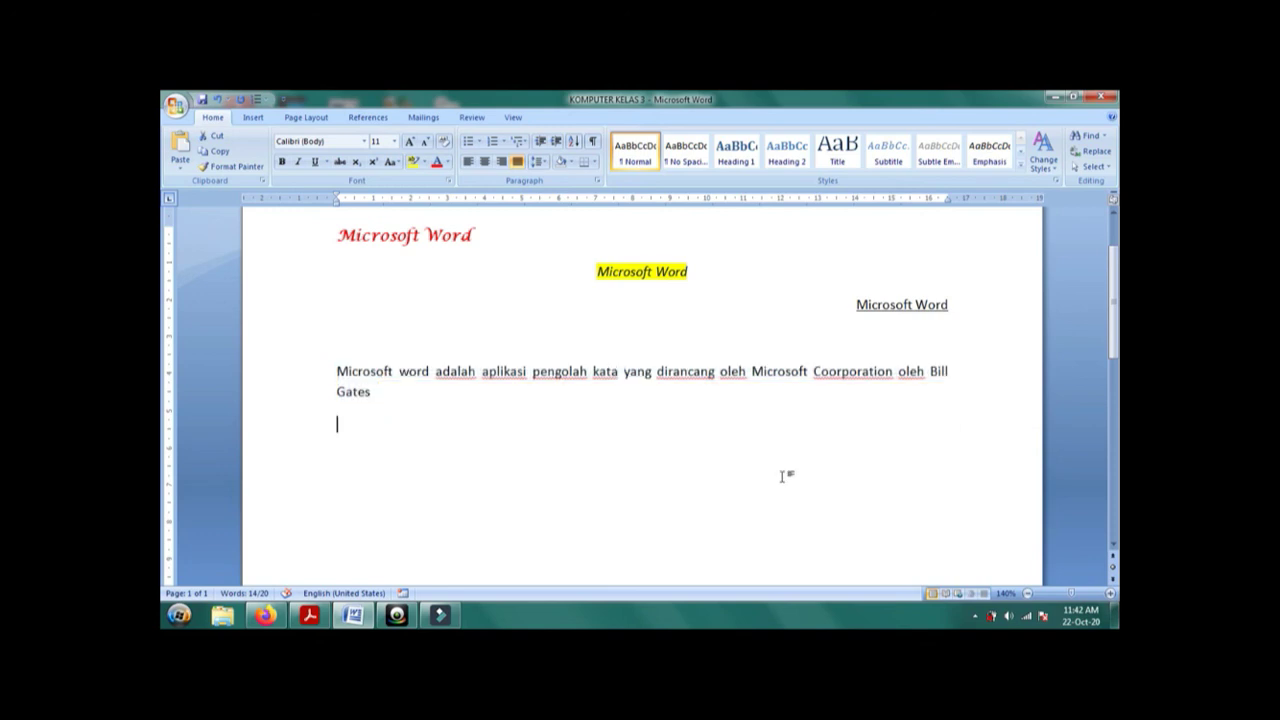